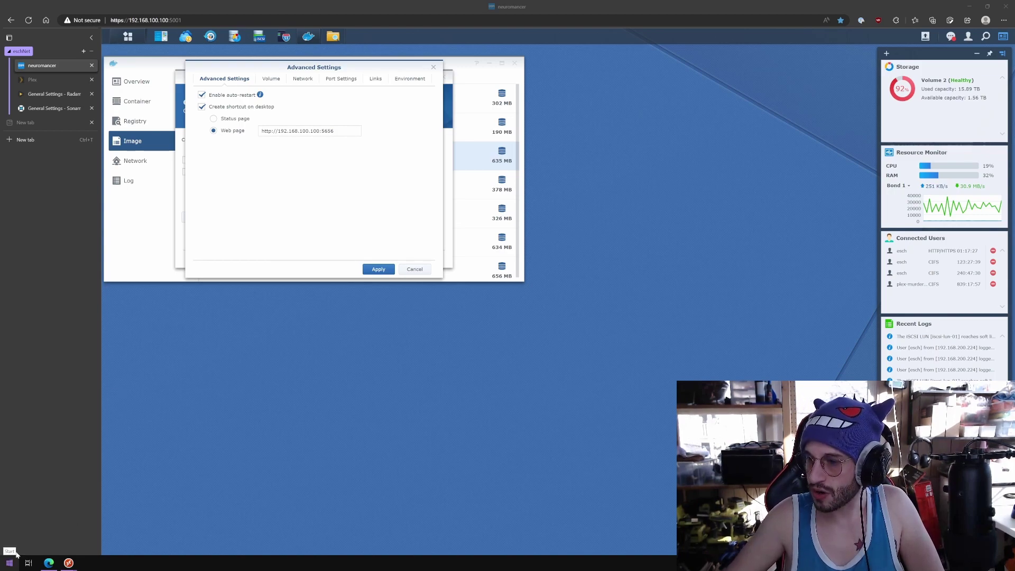
Search 'overserr docker' in a new tab and open the linuxserver/overseerr Docker Hub page.
click(28, 140)
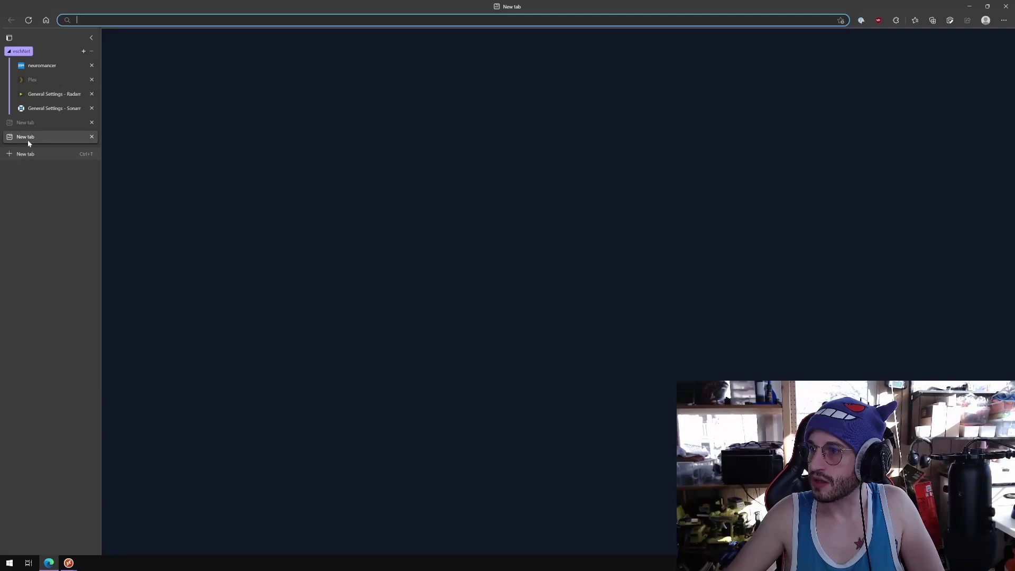
text(overs)
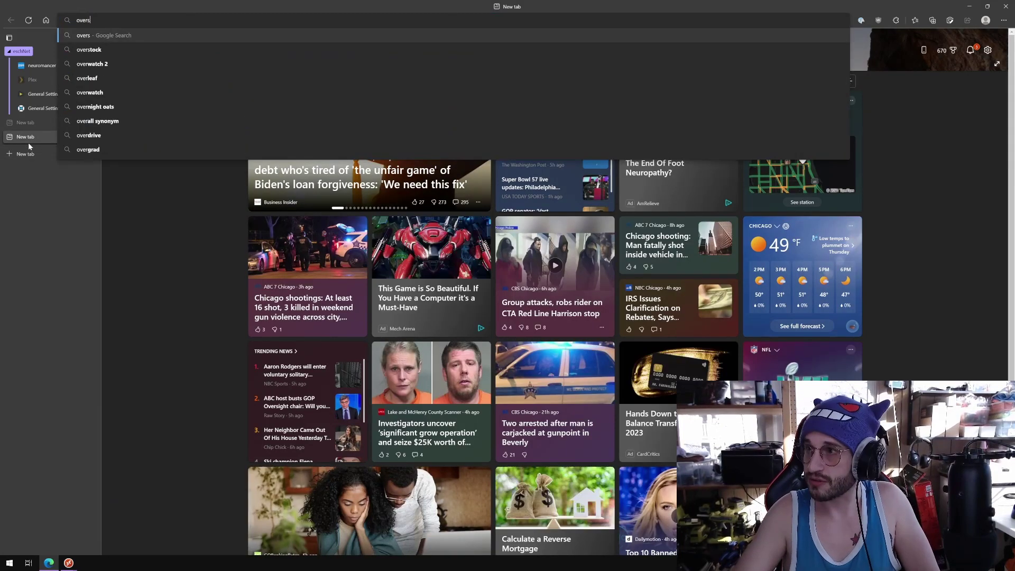
text(err docker)
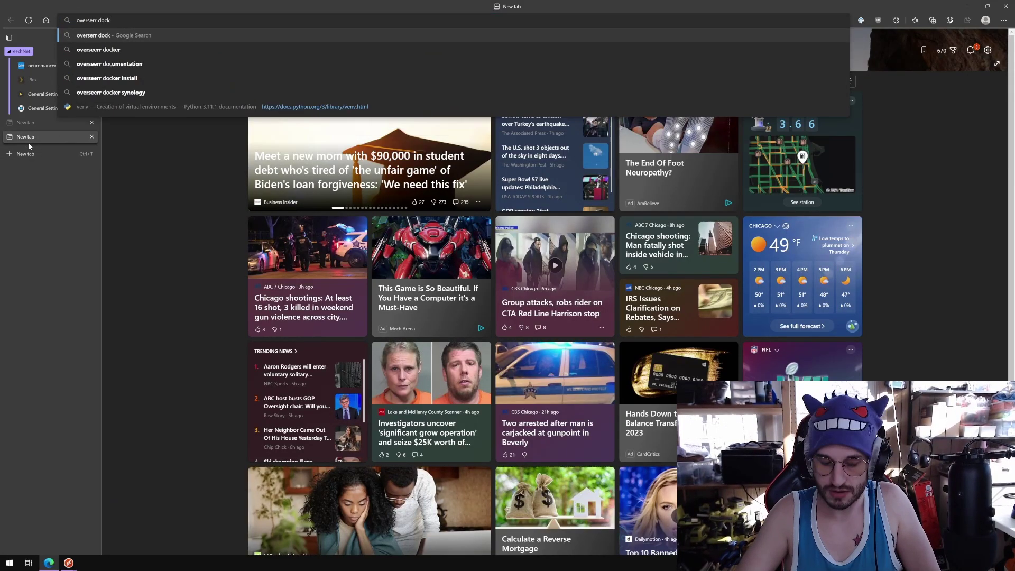
key(Return)
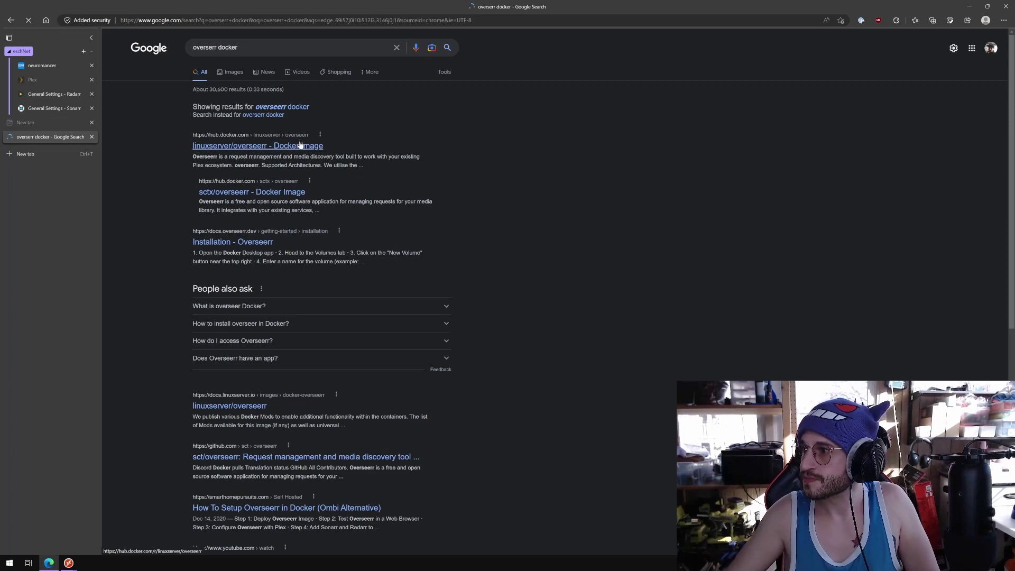
click(299, 144)
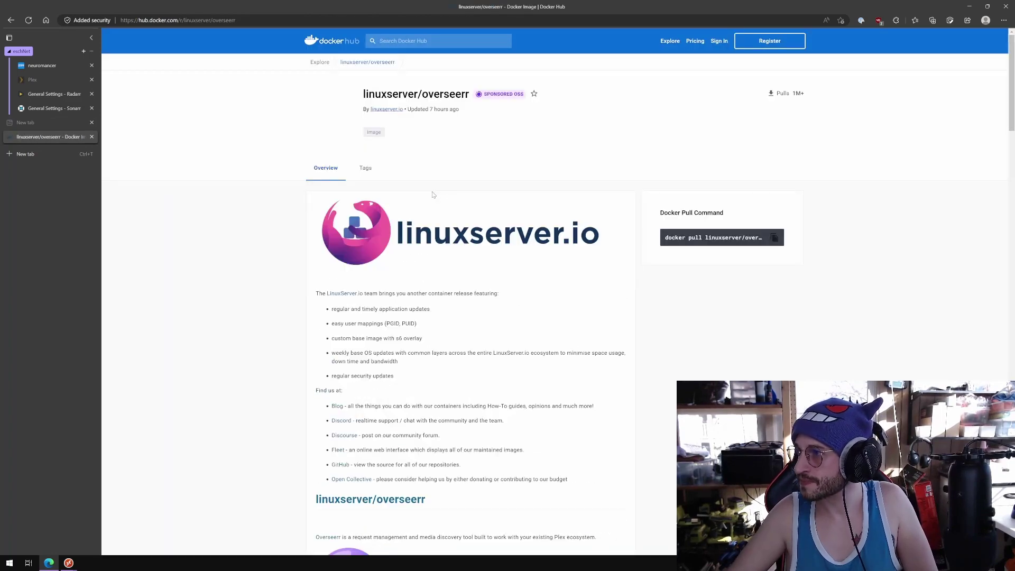
Read the Docker Hub page down to its Parameters section, then return to the DSM container settings.
scroll(442, 249, down, 5)
scroll(446, 248, down, 15)
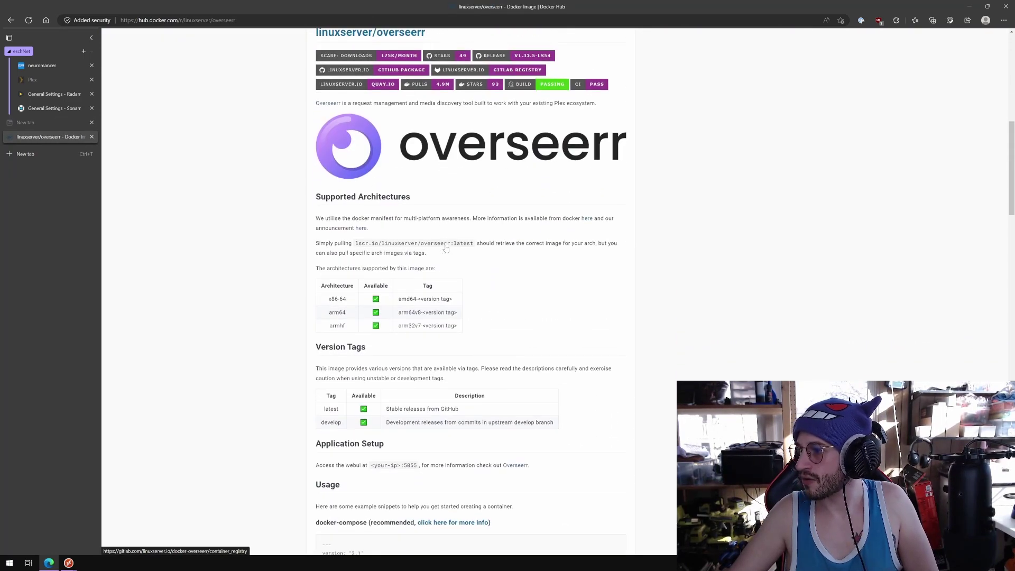
scroll(446, 249, down, 3)
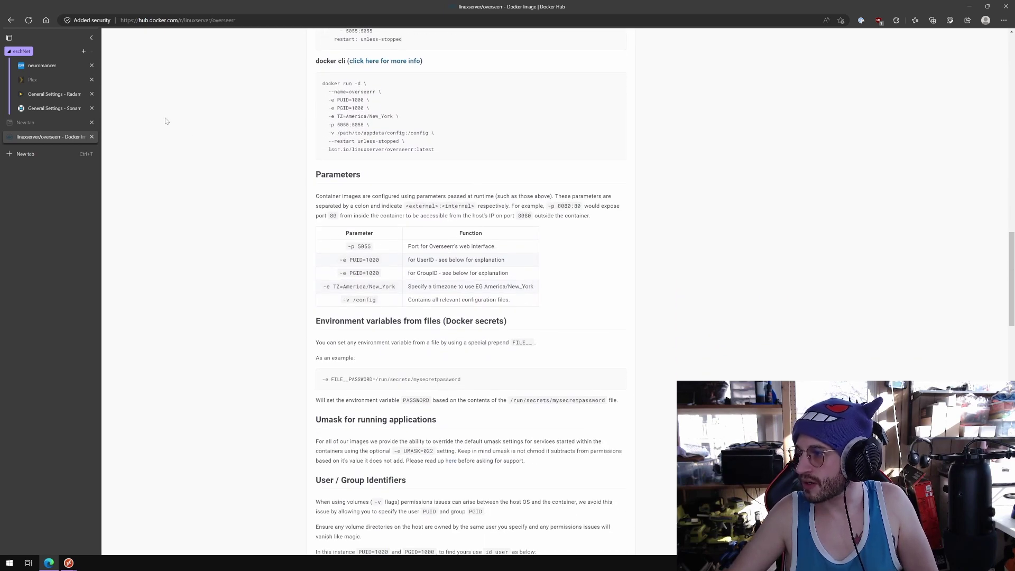
click(53, 65)
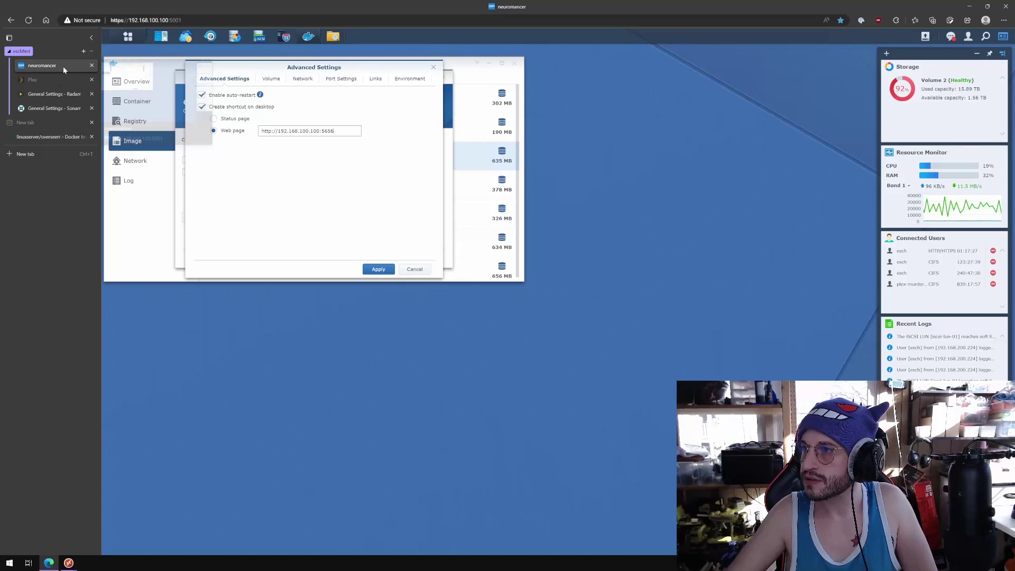
Map local port 5656 to the container's port 5055 over TCP.
click(310, 80)
click(338, 78)
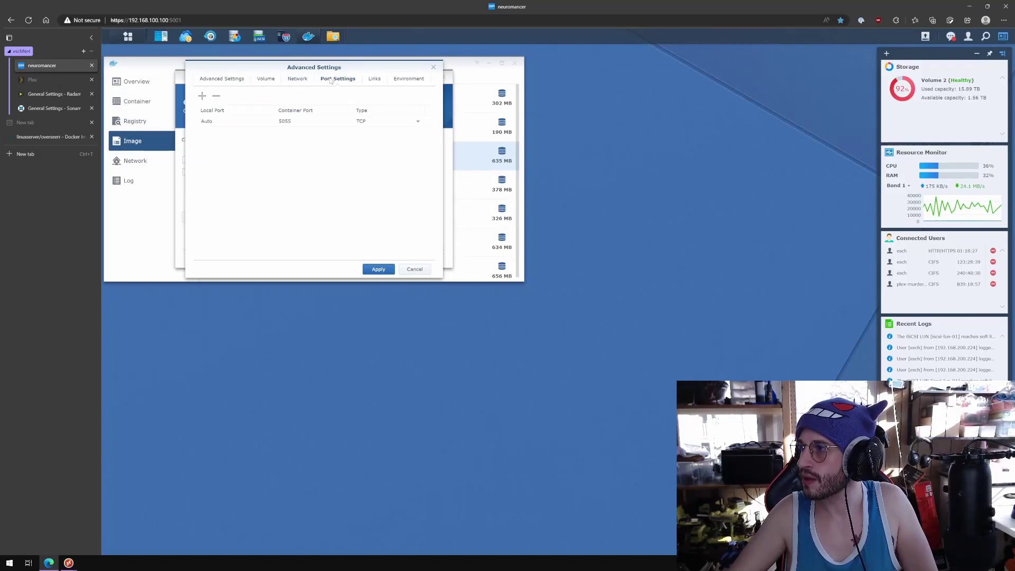
click(241, 122)
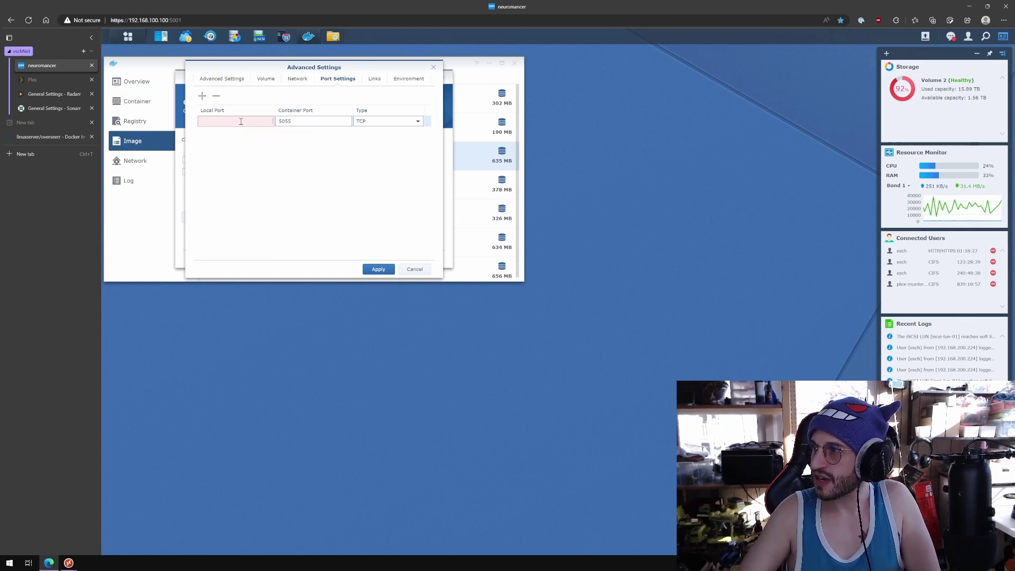
text(5656)
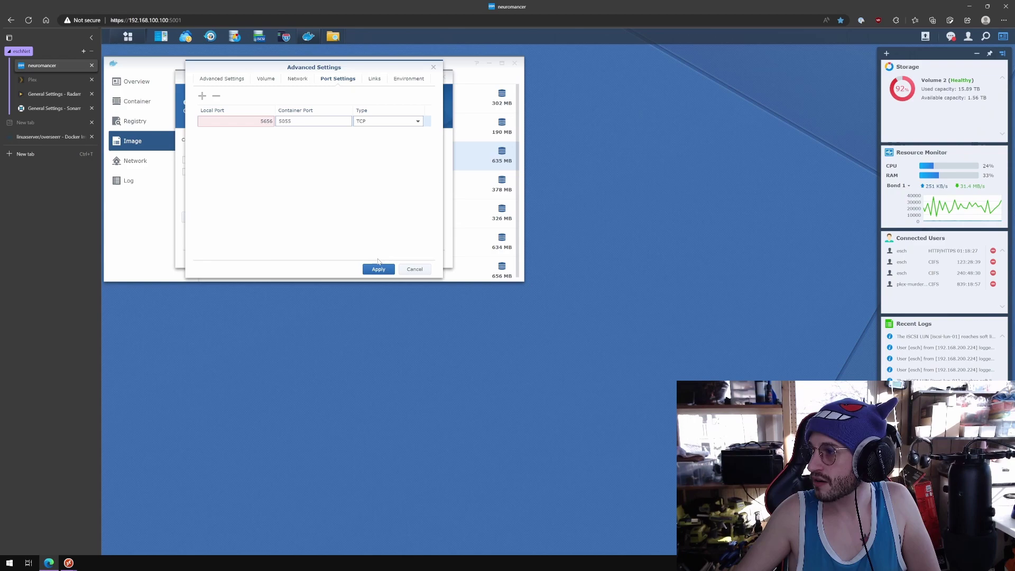
click(72, 139)
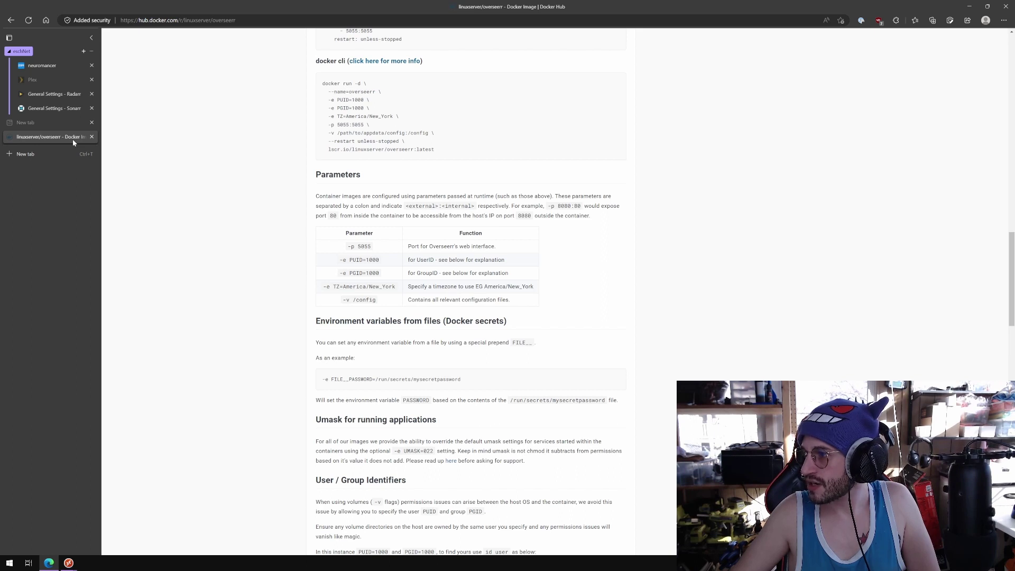
mouse_move(65, 107)
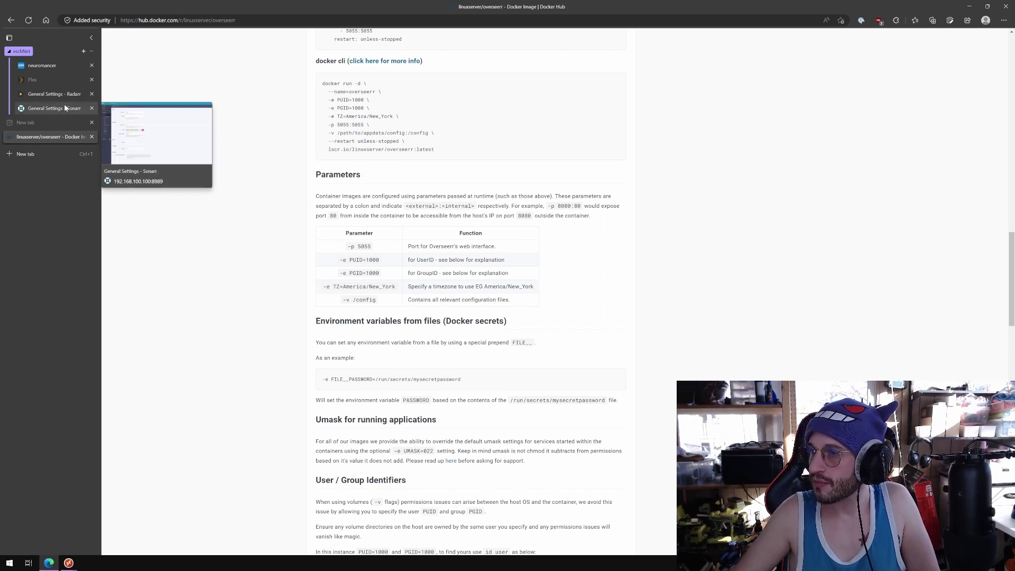
key(ctrl+1)
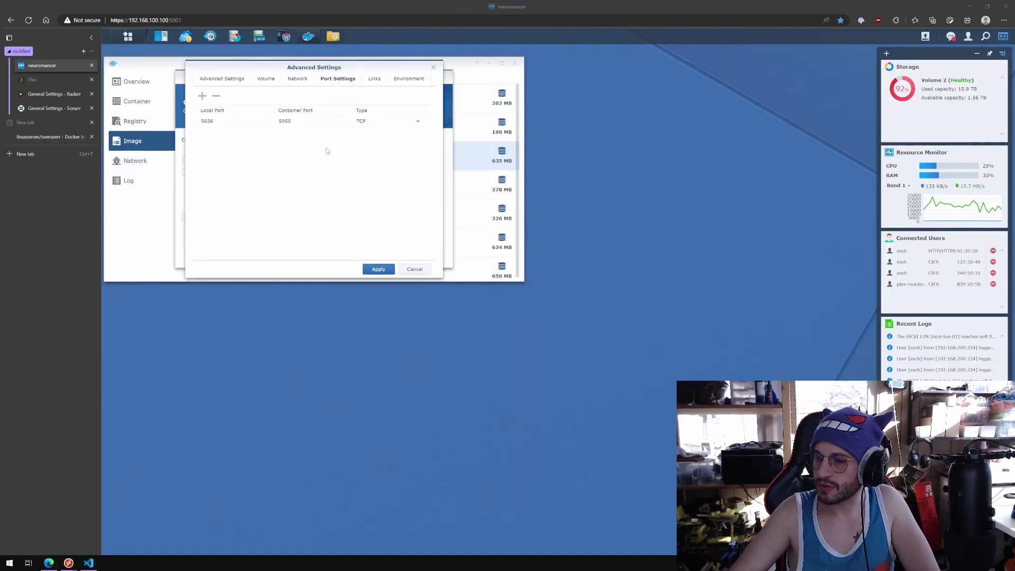
Add a PUID environment variable set to 1045, taken from the noted IDs.
click(417, 81)
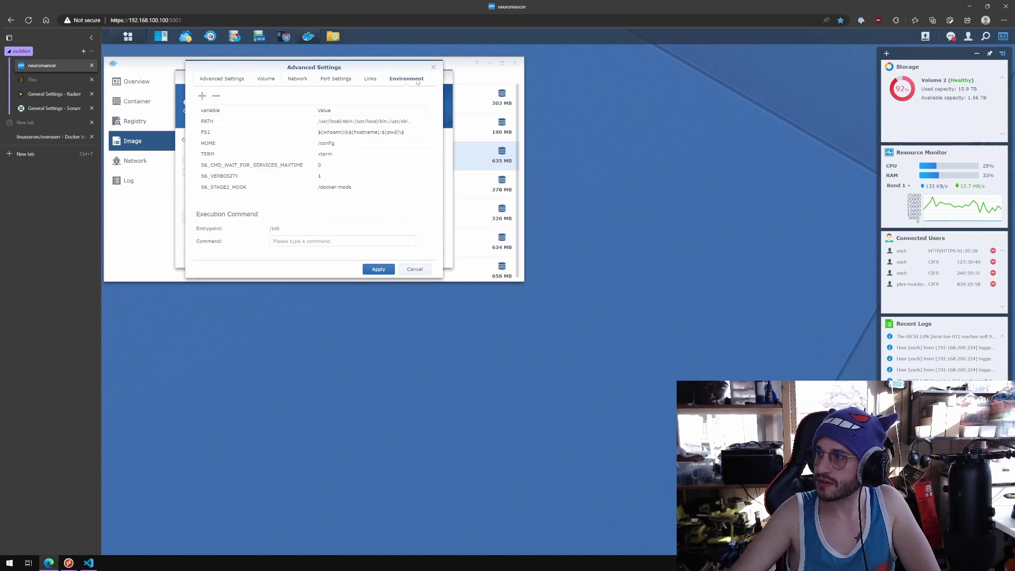
click(202, 97)
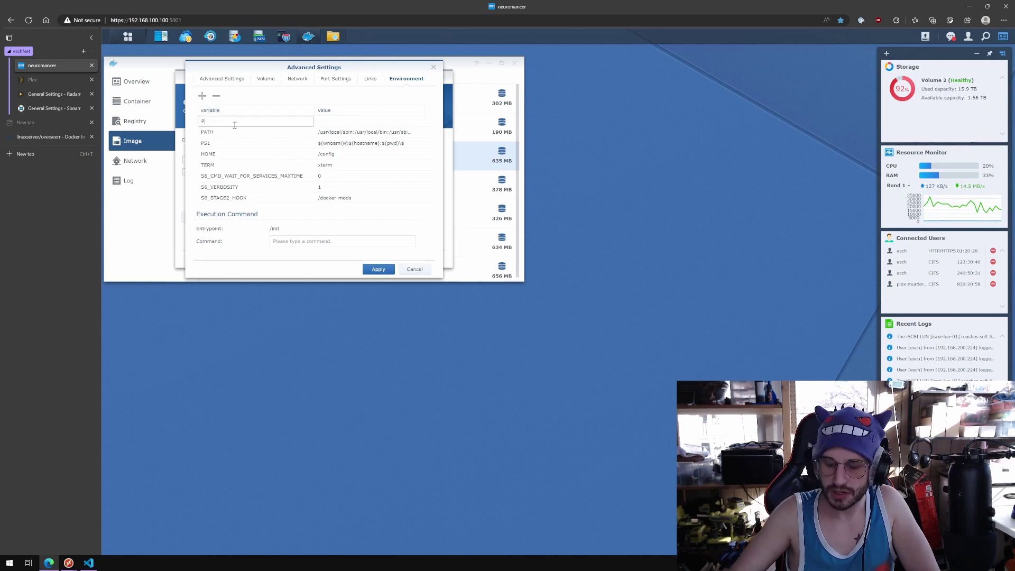
text(PUID)
key(Tab)
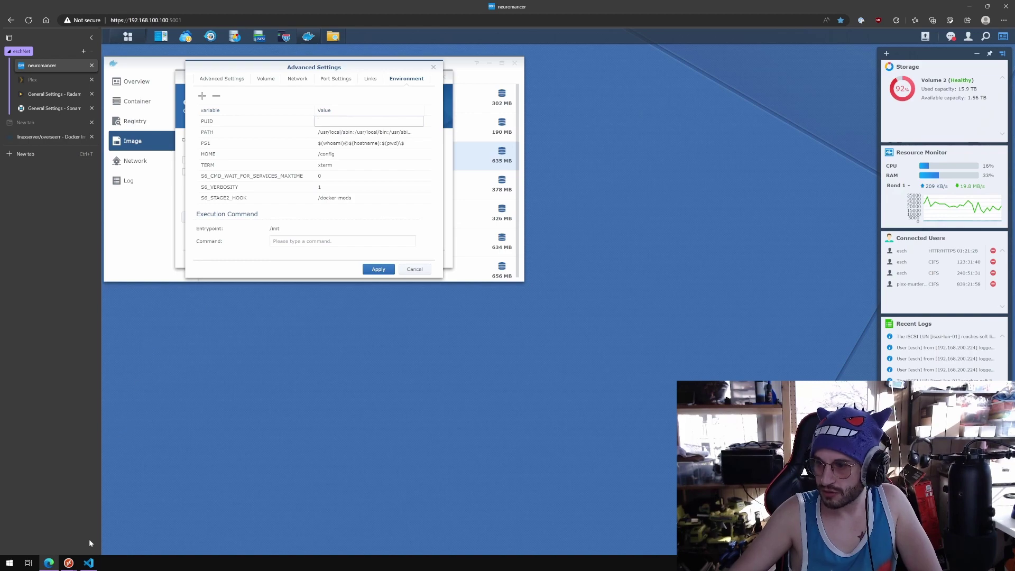
click(89, 563)
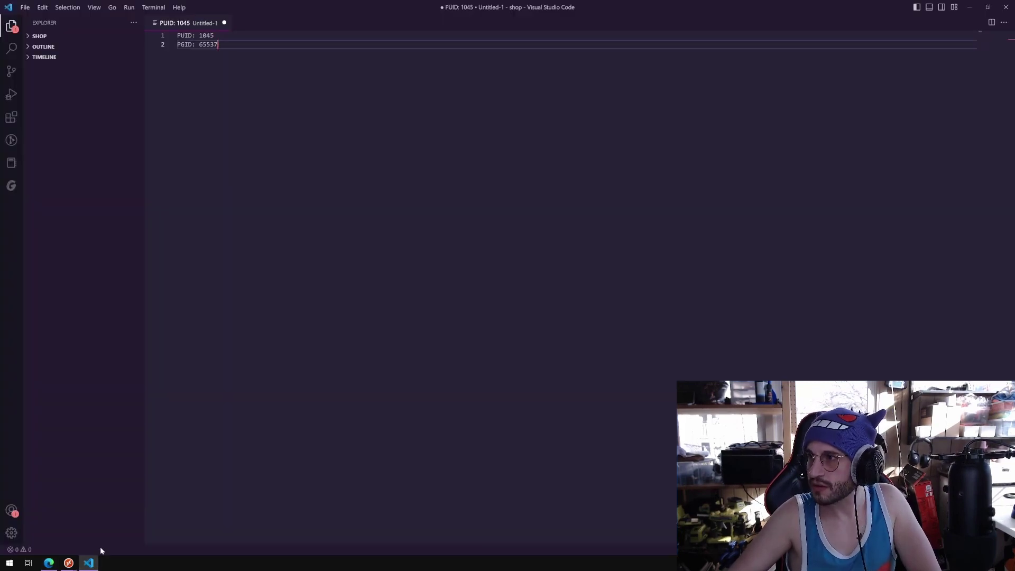
key(alt+Tab)
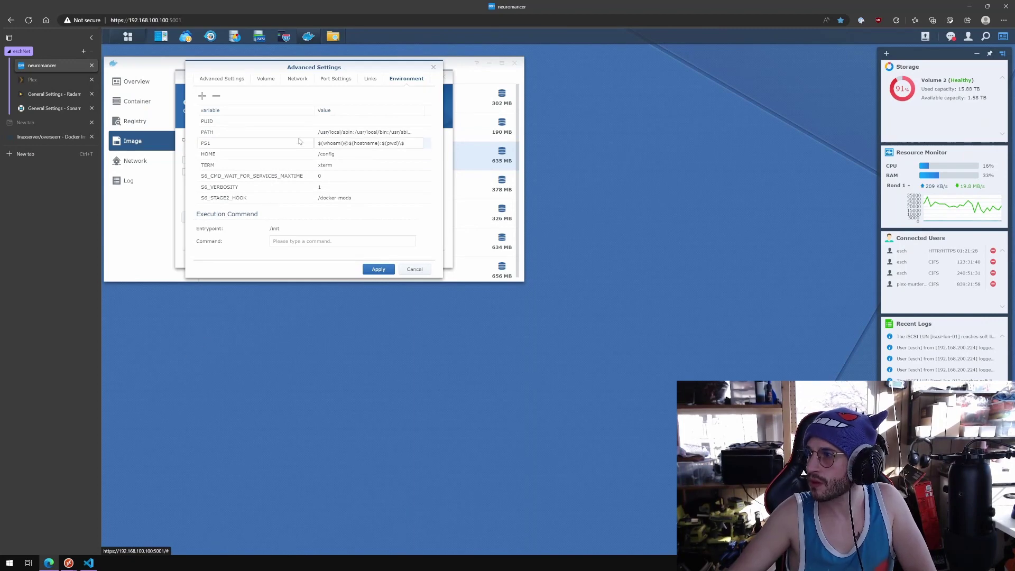
click(325, 123)
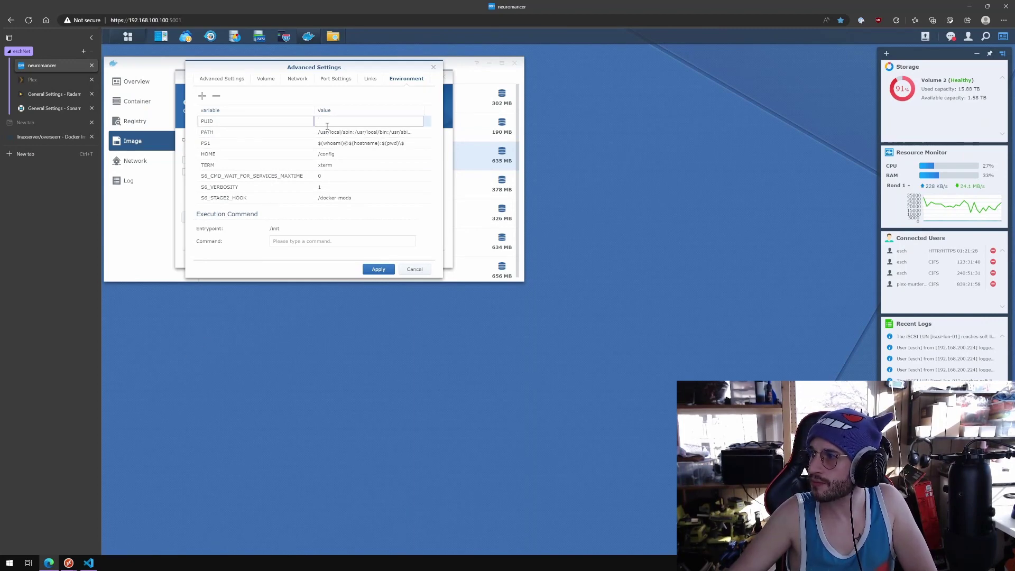
text(1045)
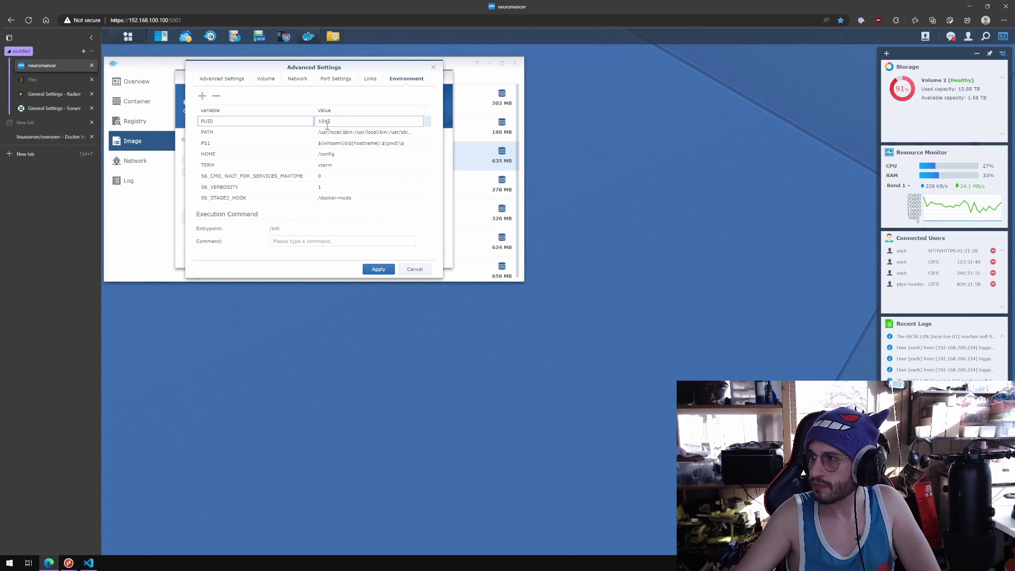
Add a PGID environment variable with value 65.
click(202, 95)
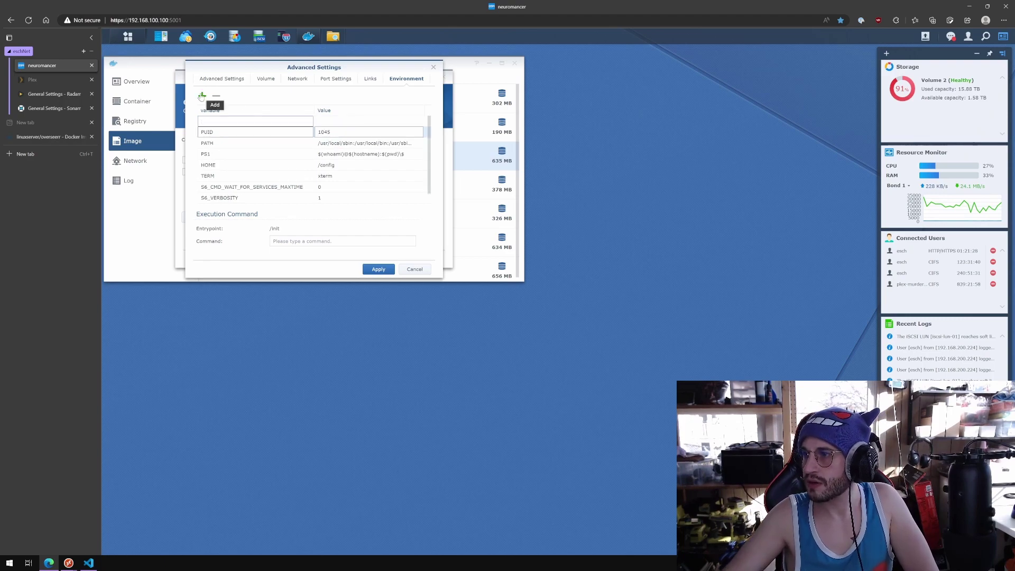
text(PGID)
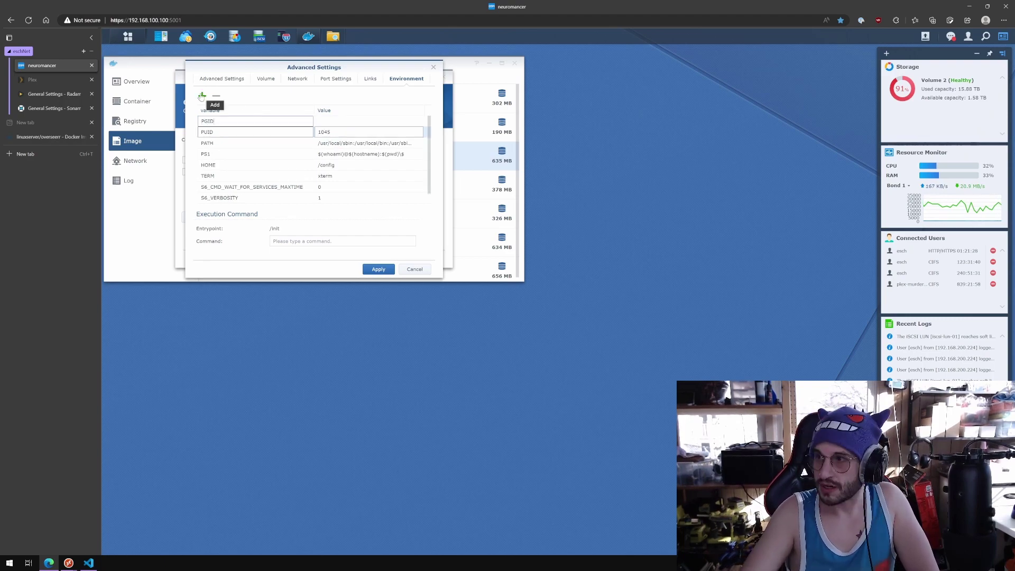
click(334, 124)
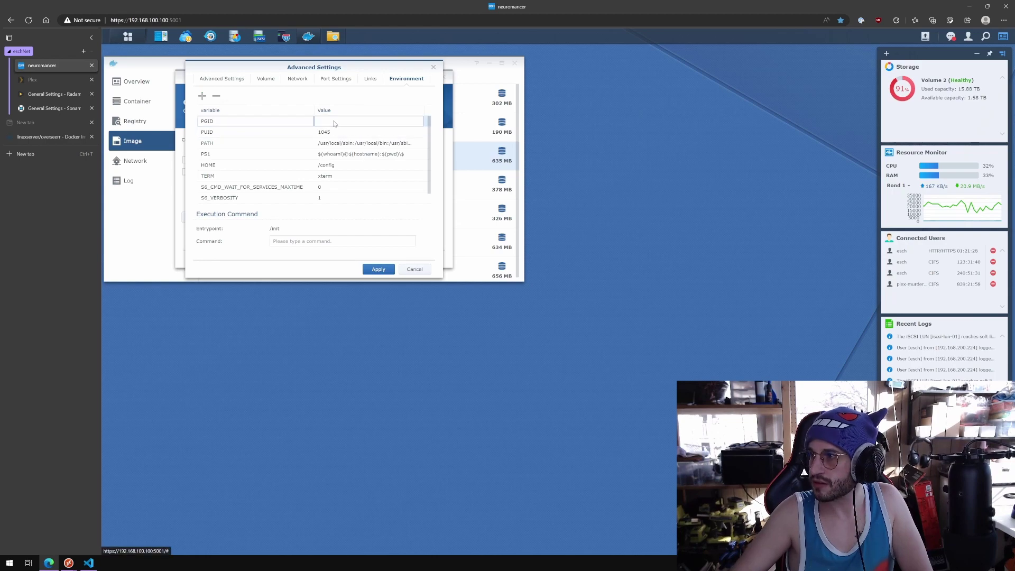
text(65537)
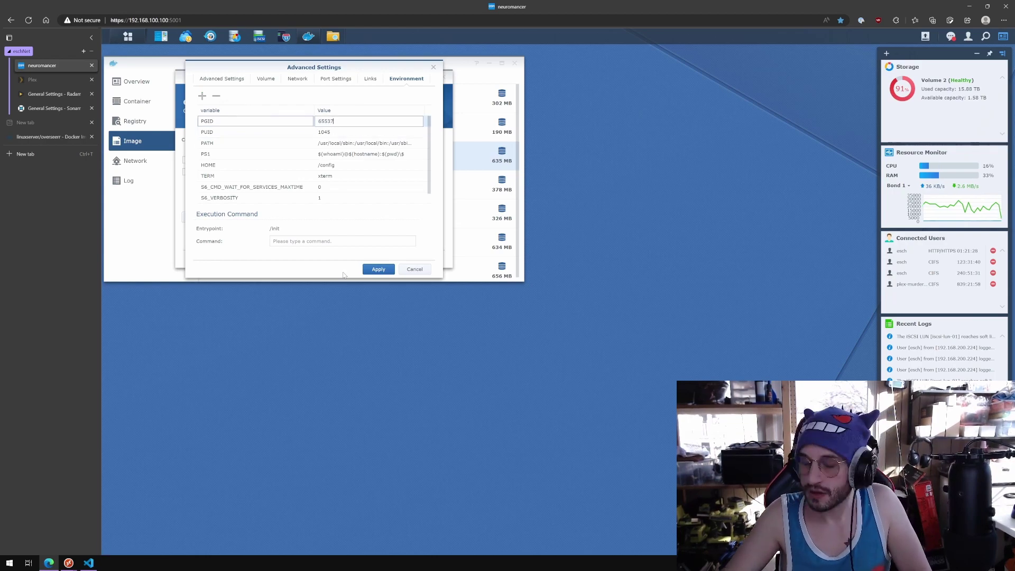
click(89, 563)
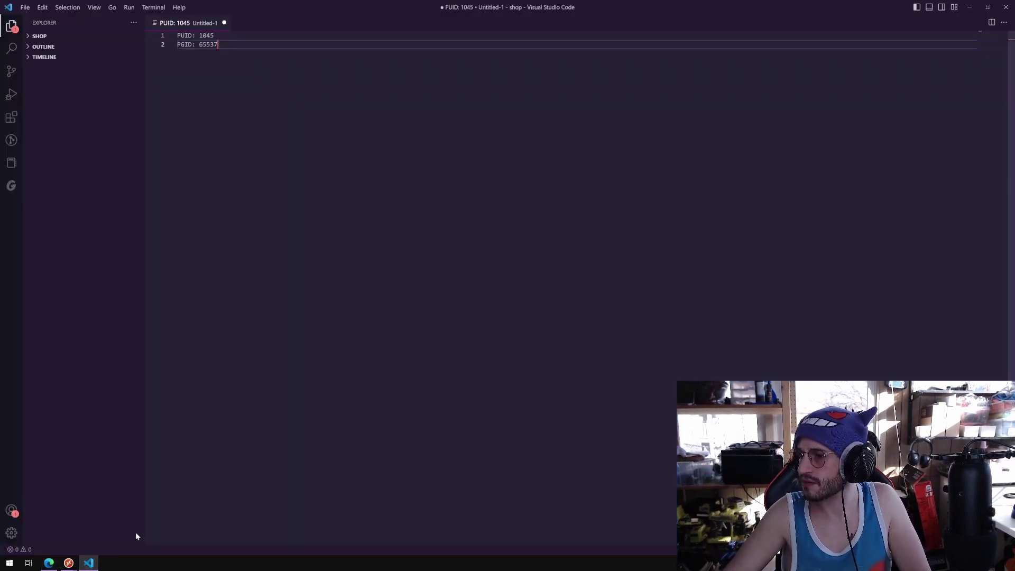
key(alt+Tab)
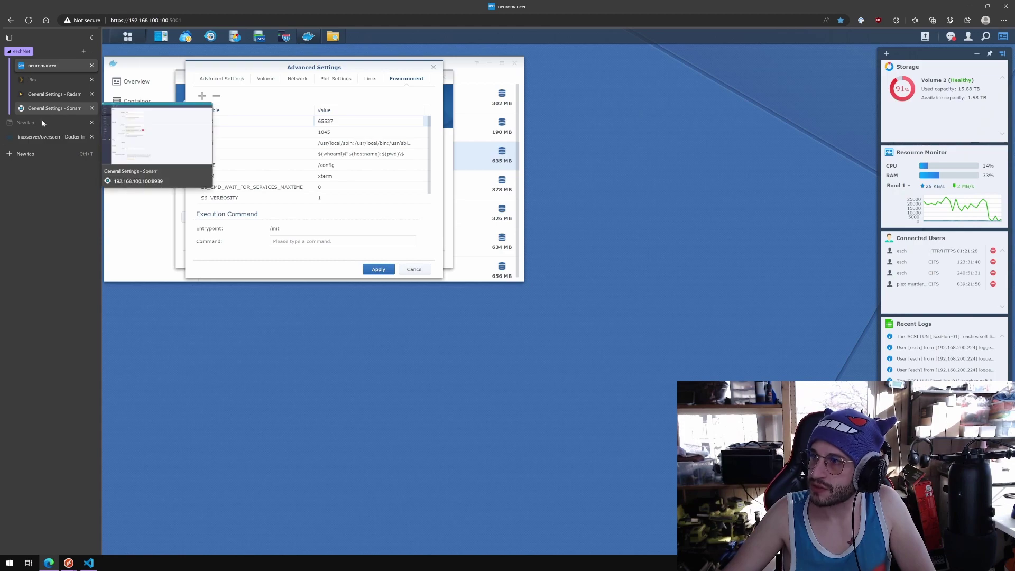
Add a TZ environment variable set to America/Chicago, as listed in the Docker Hub parameters.
click(42, 136)
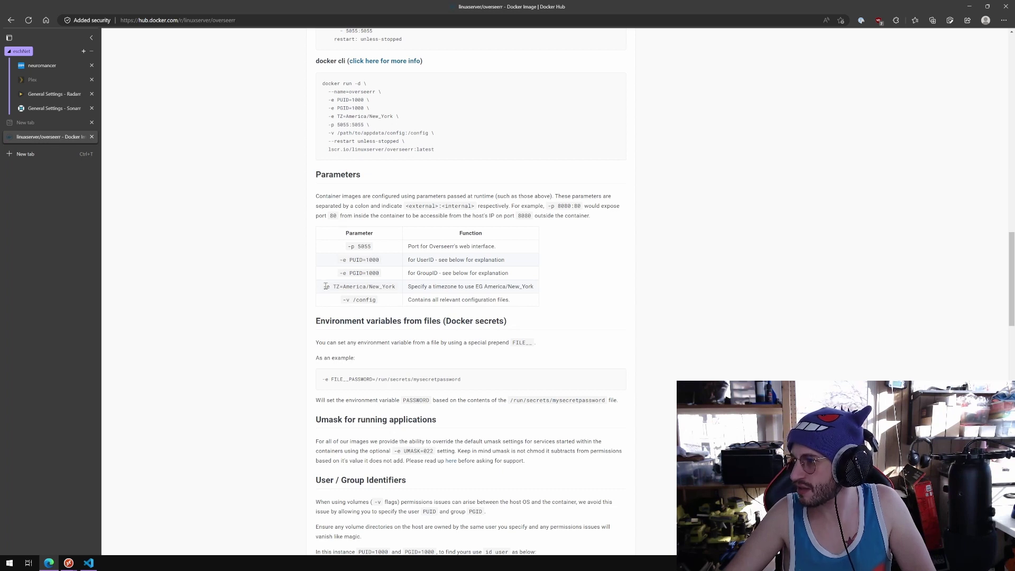
click(56, 66)
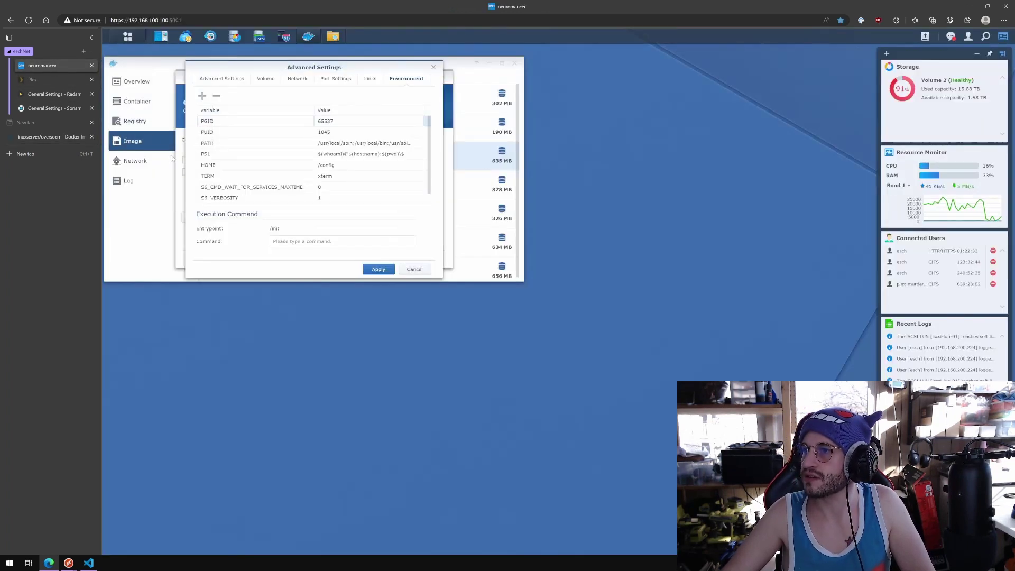
click(202, 96)
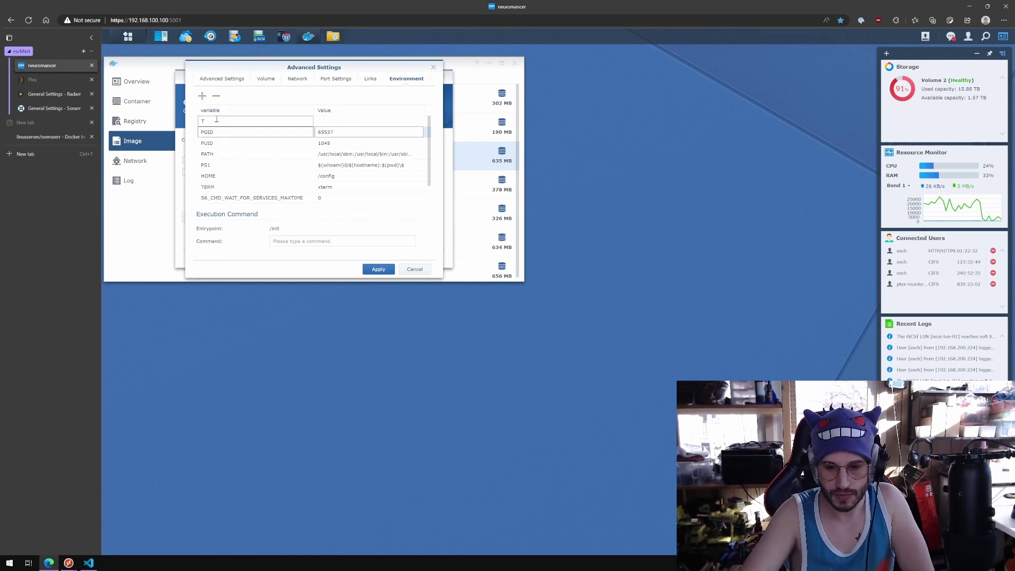
text(TZ)
key(Tab)
text(Ame)
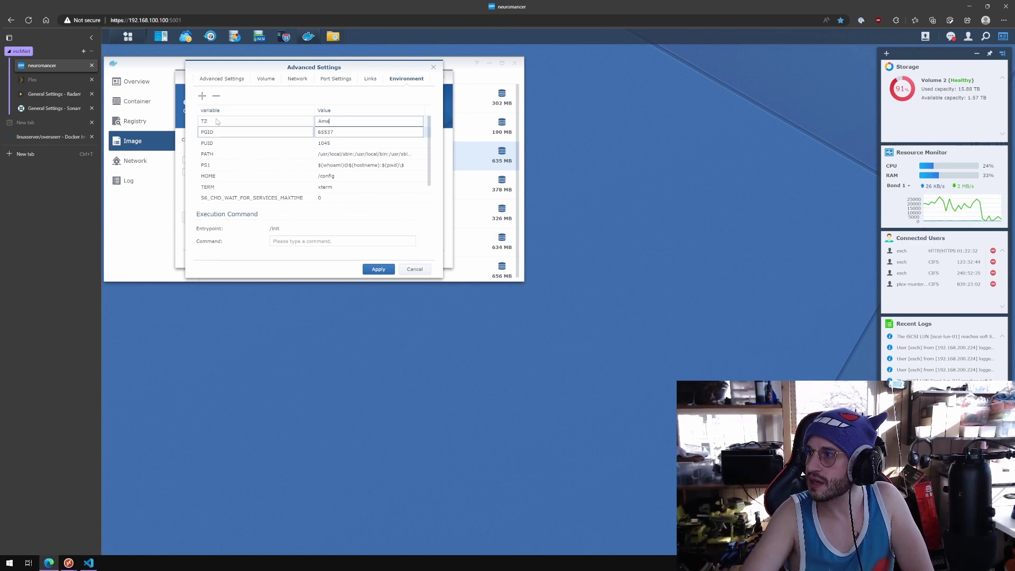
text(rica/Chicago)
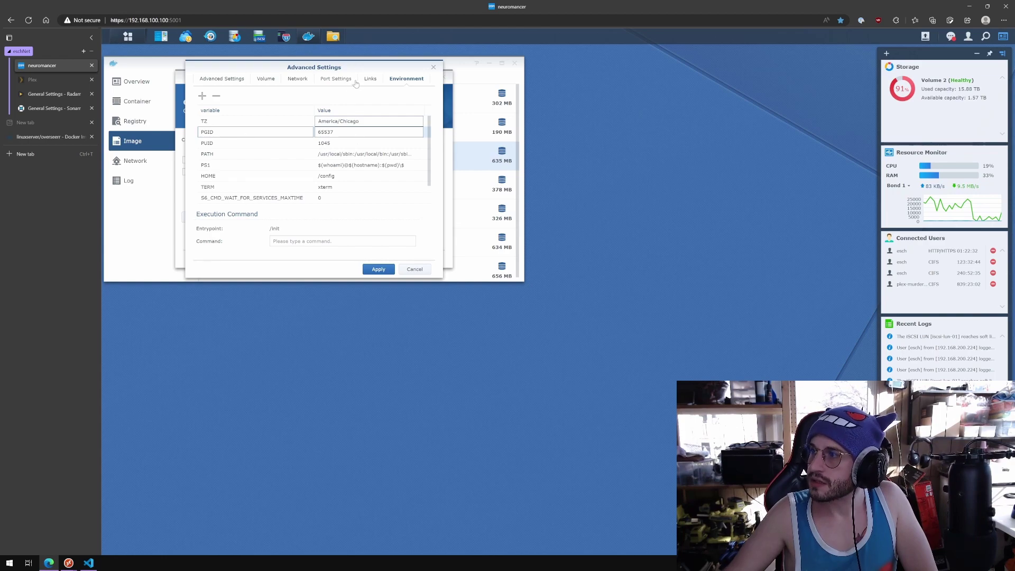
Mount the docker/DockerData/linuxserver-overseerr folder into the container at /config.
click(267, 79)
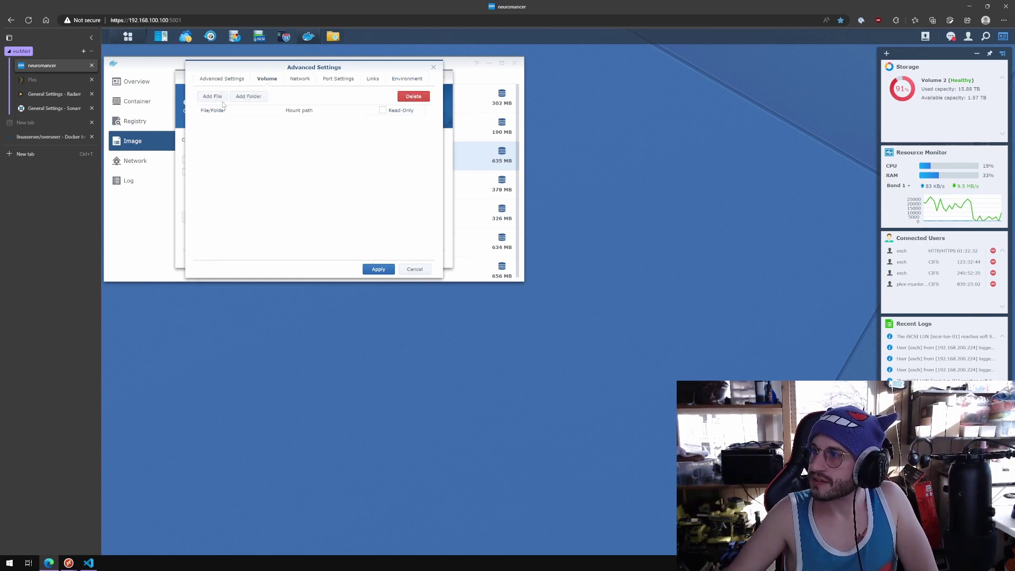
click(244, 97)
click(240, 127)
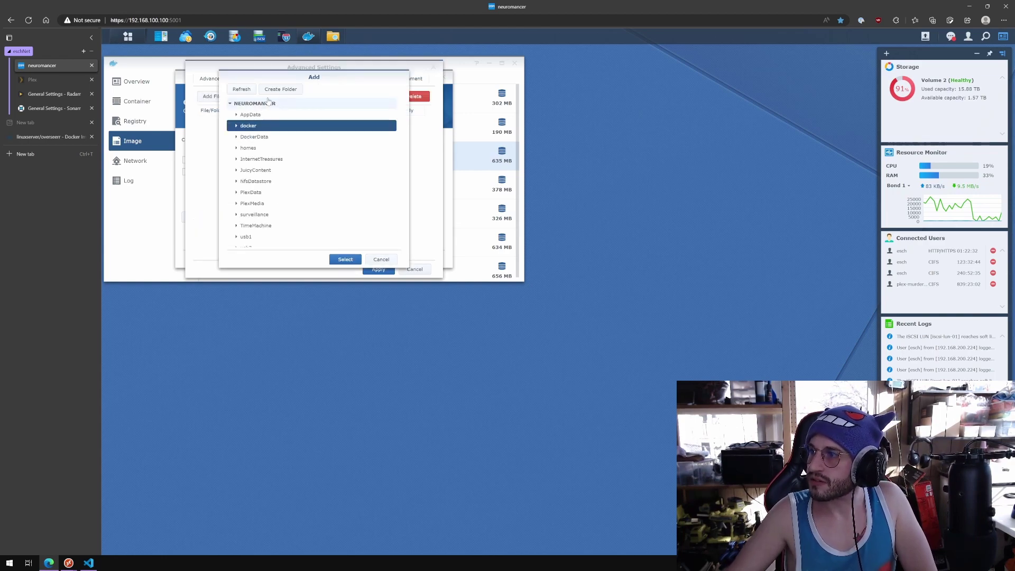
click(237, 137)
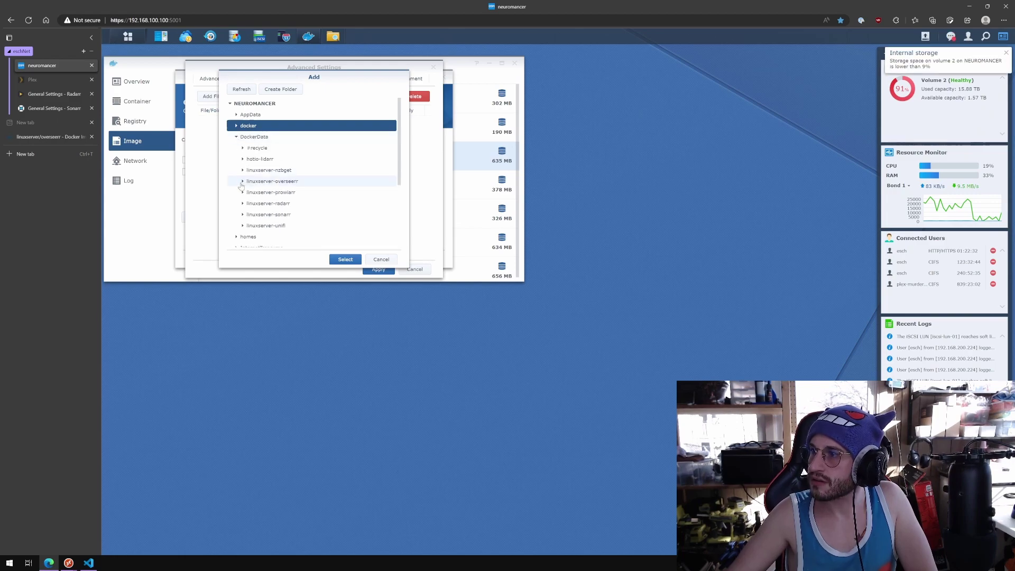
click(256, 183)
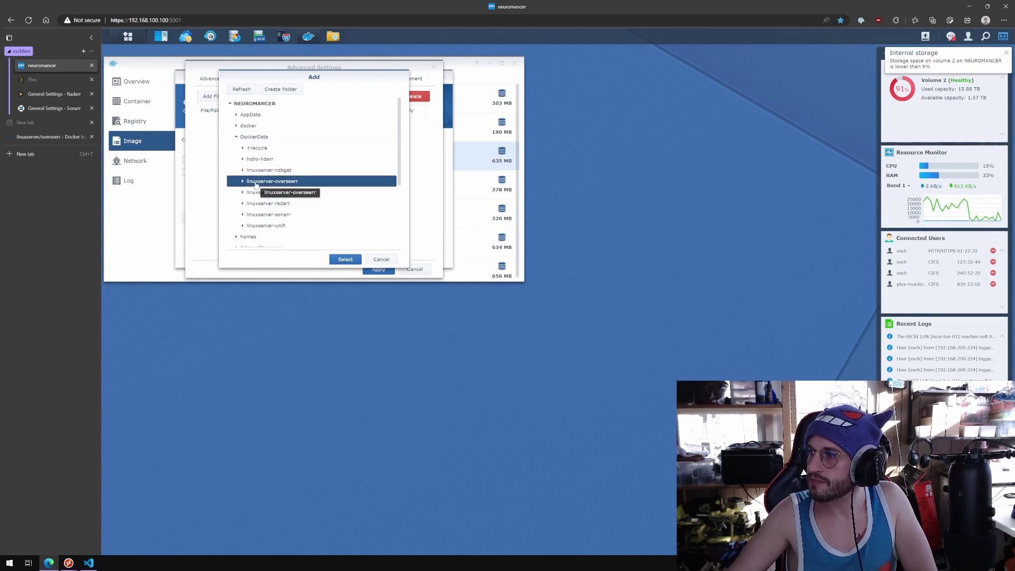
click(346, 259)
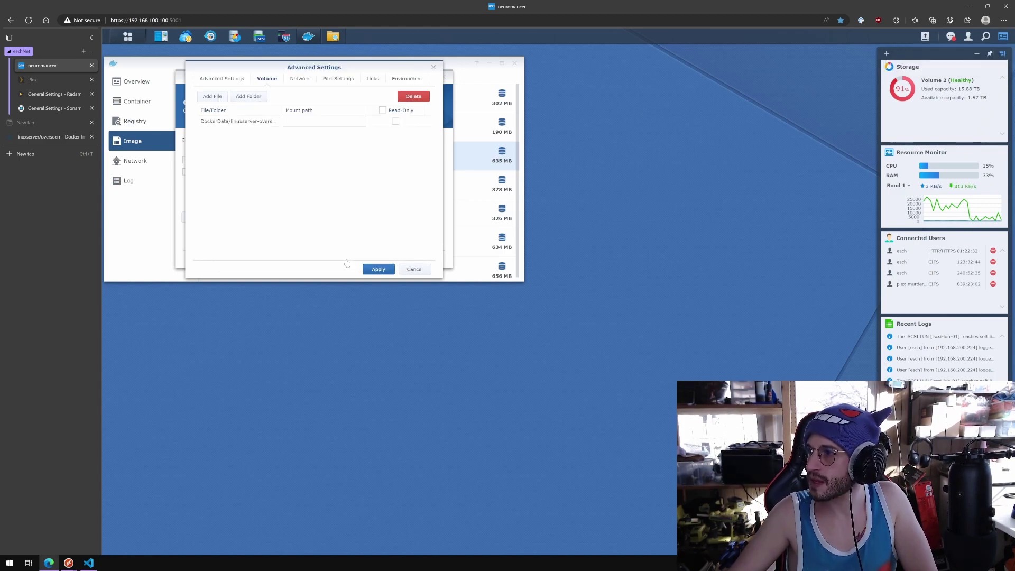
click(51, 137)
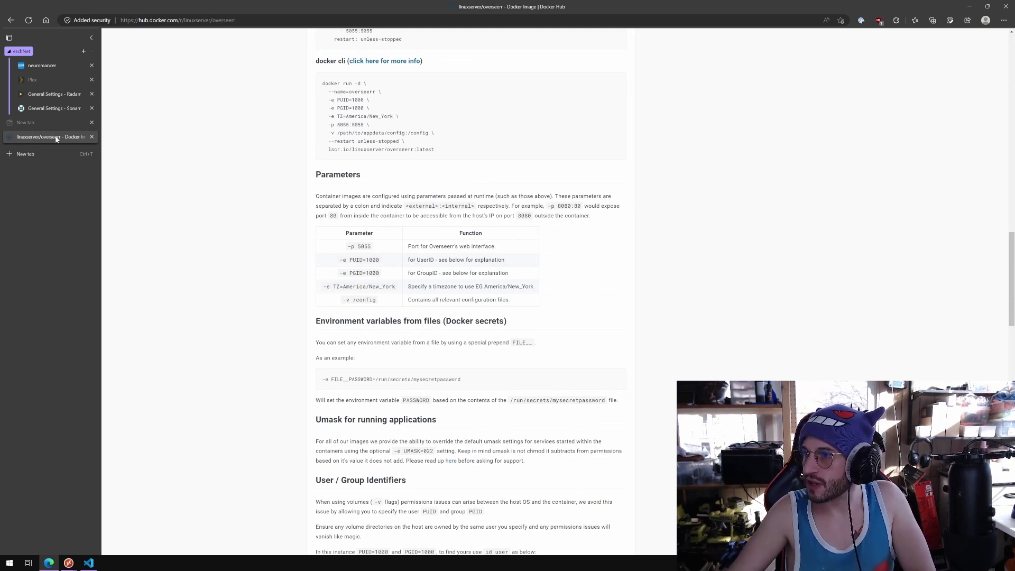
click(53, 67)
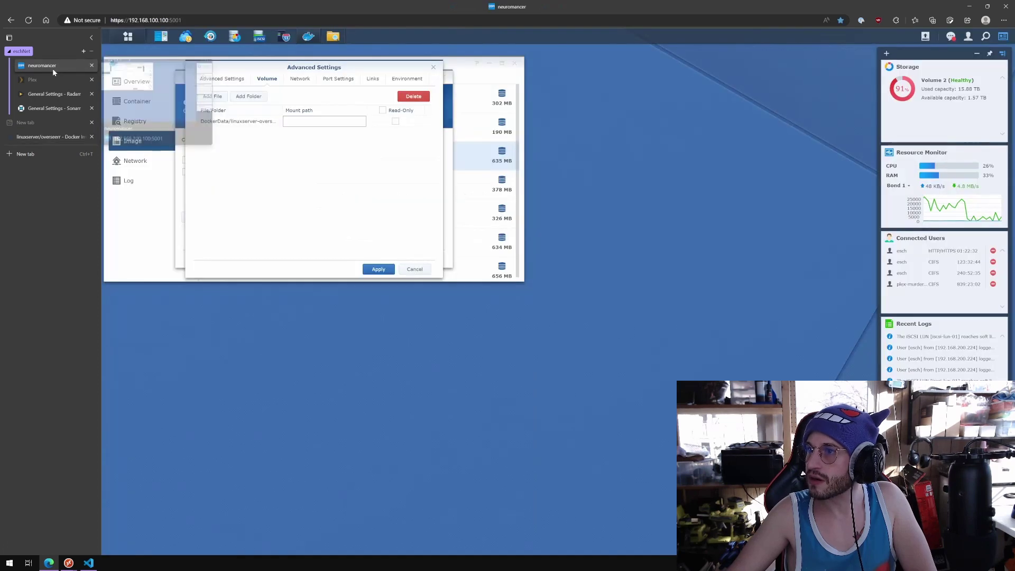
click(295, 123)
text(/con)
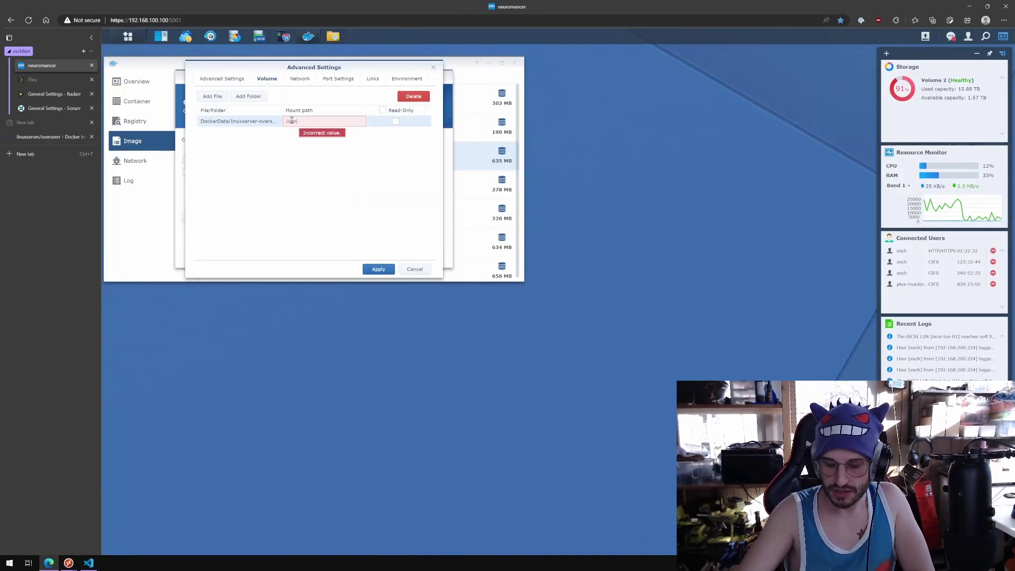
text(fig)
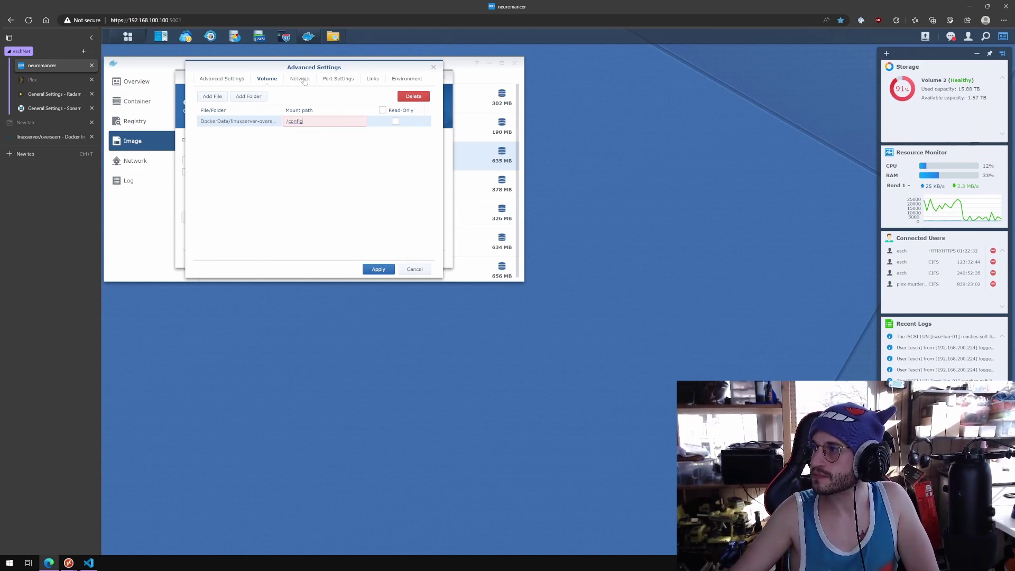
click(232, 80)
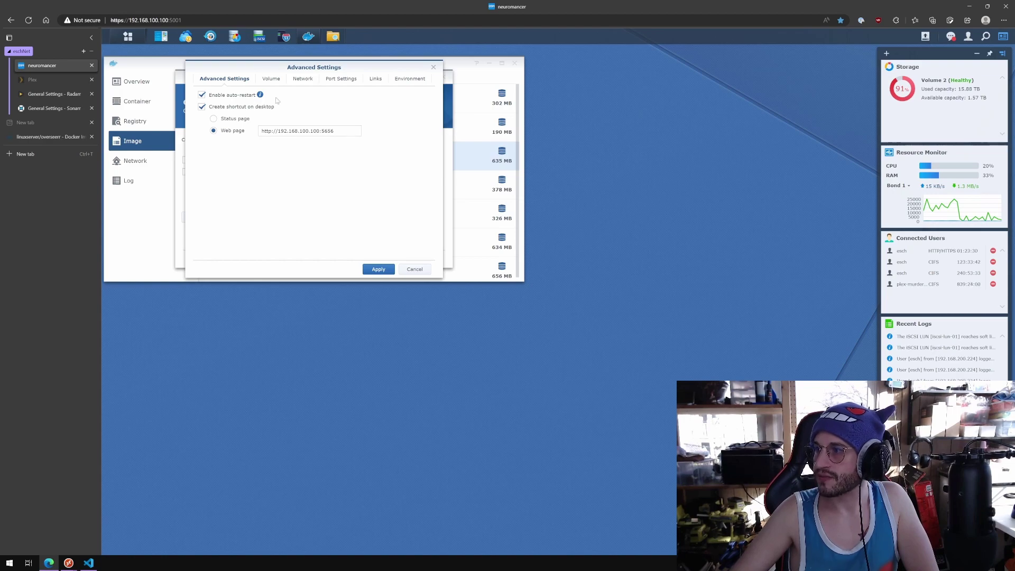
Review the volume mount, bridge network and 5656→5055 TCP port mapping settings.
click(273, 80)
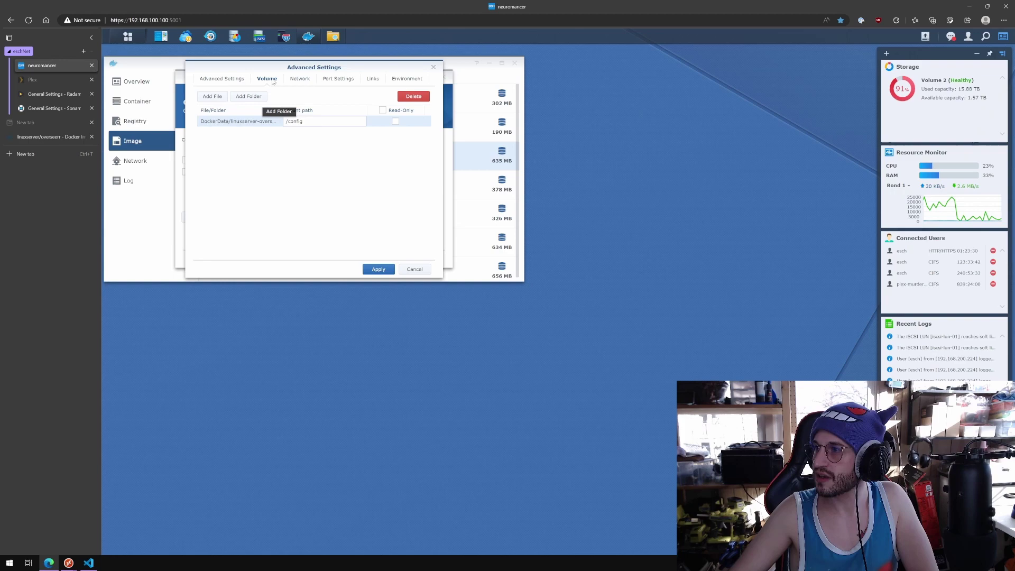
click(300, 79)
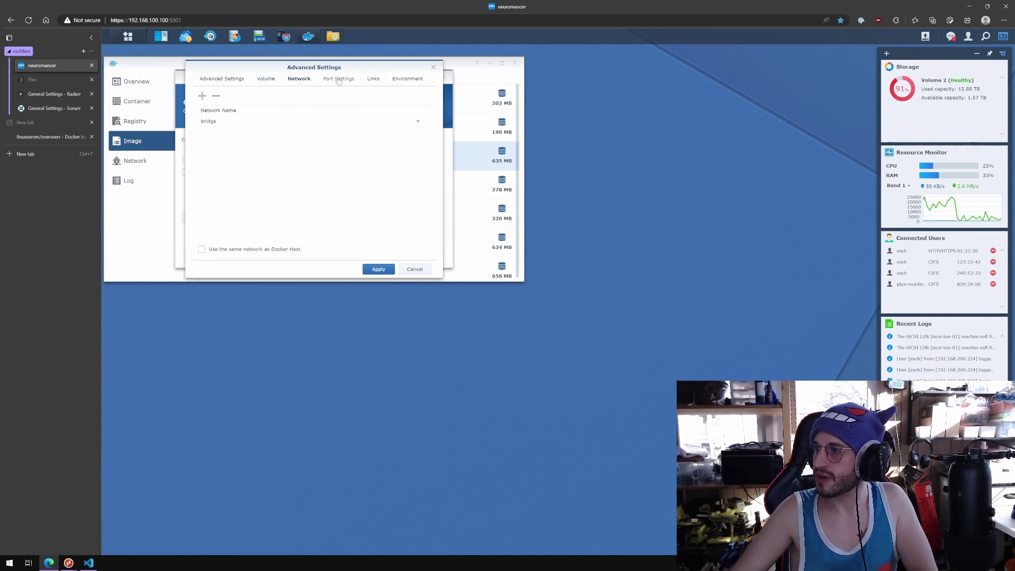
click(338, 79)
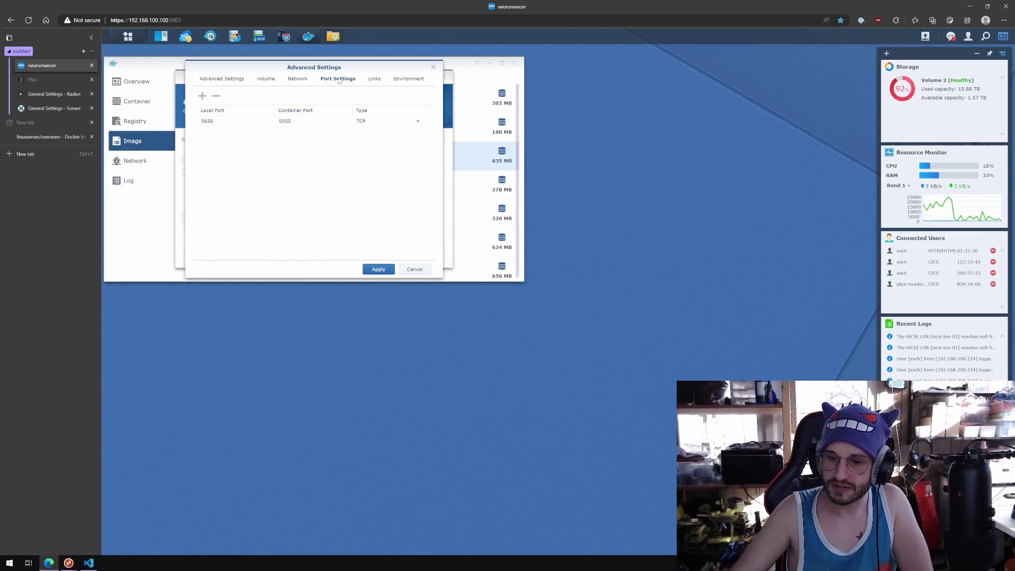
Link linuxserver-radarr-01, linuxserver-sonarr-01 and linuxserver-nzbget-01 with aliases radarr, sonarr and nzbget.
click(384, 81)
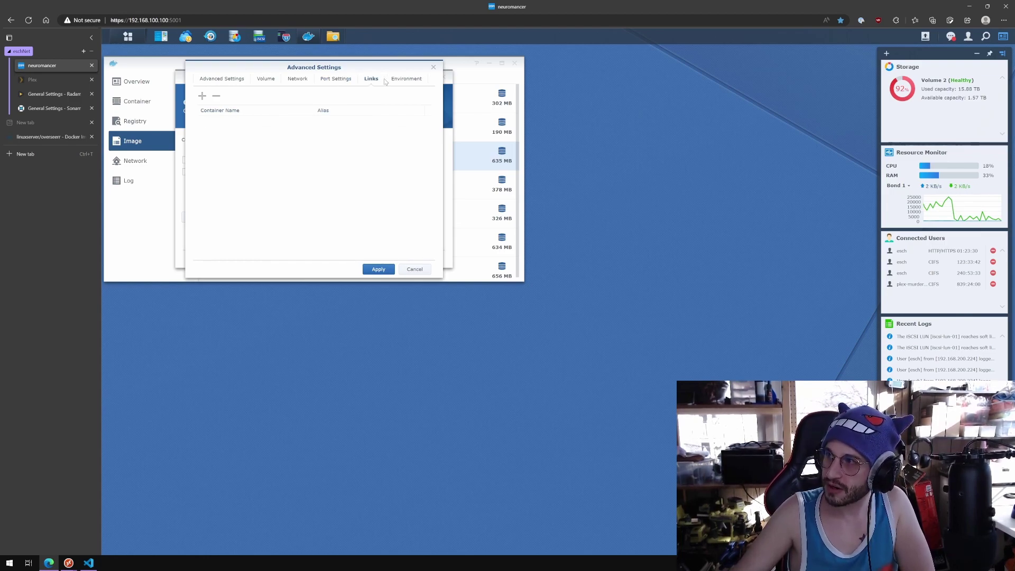
click(201, 97)
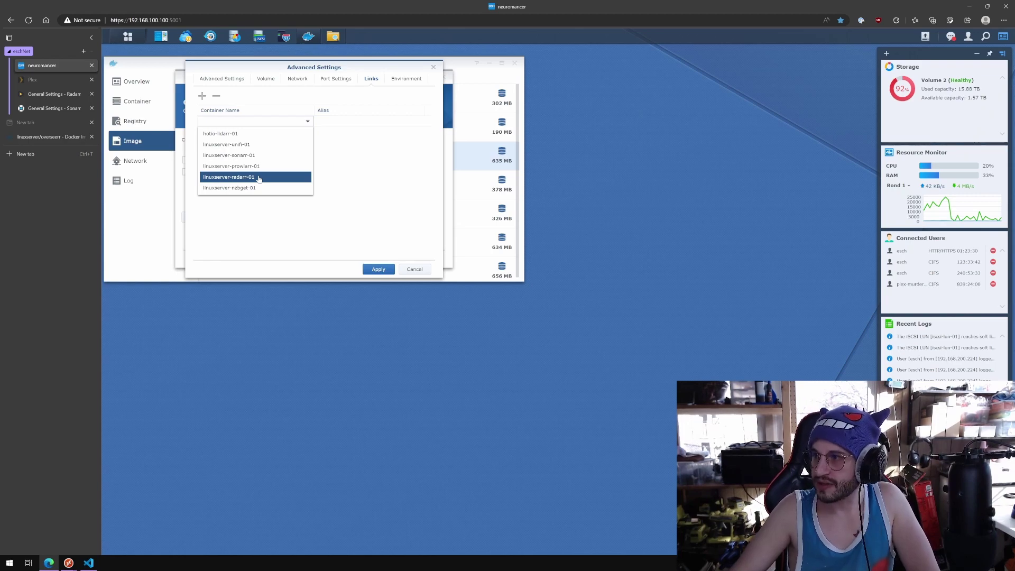
click(259, 178)
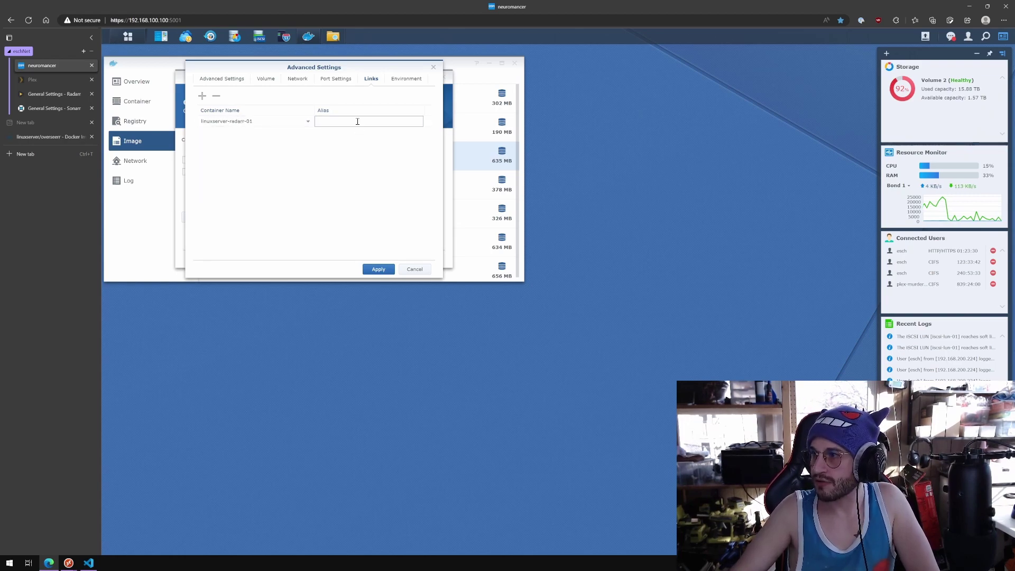
text(rada)
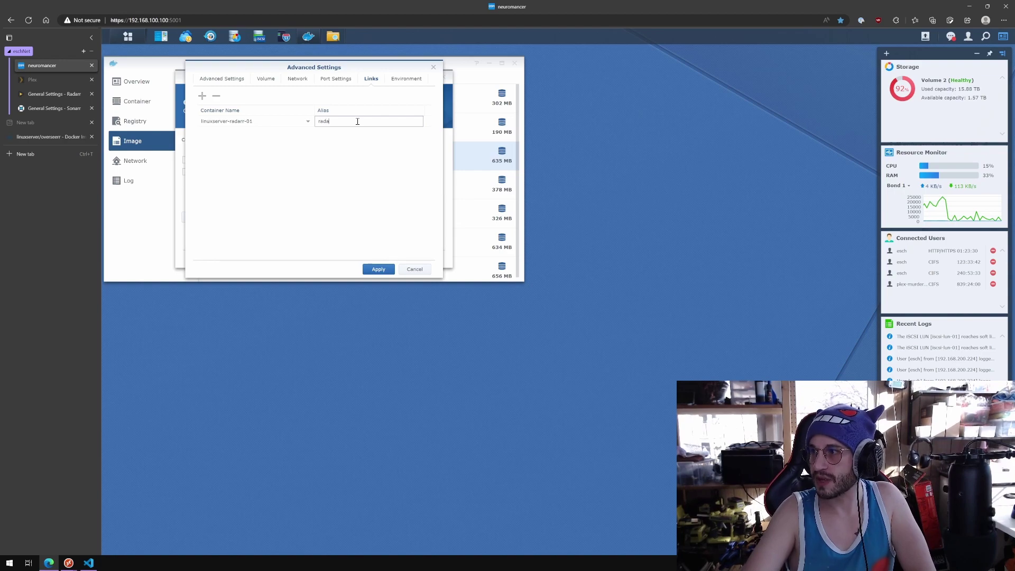
text(rr)
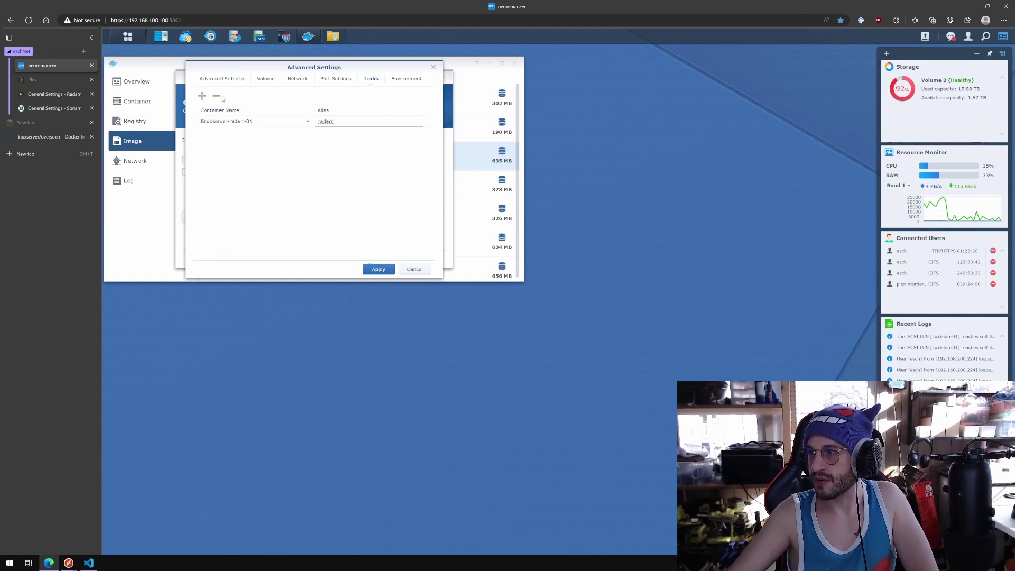
click(202, 96)
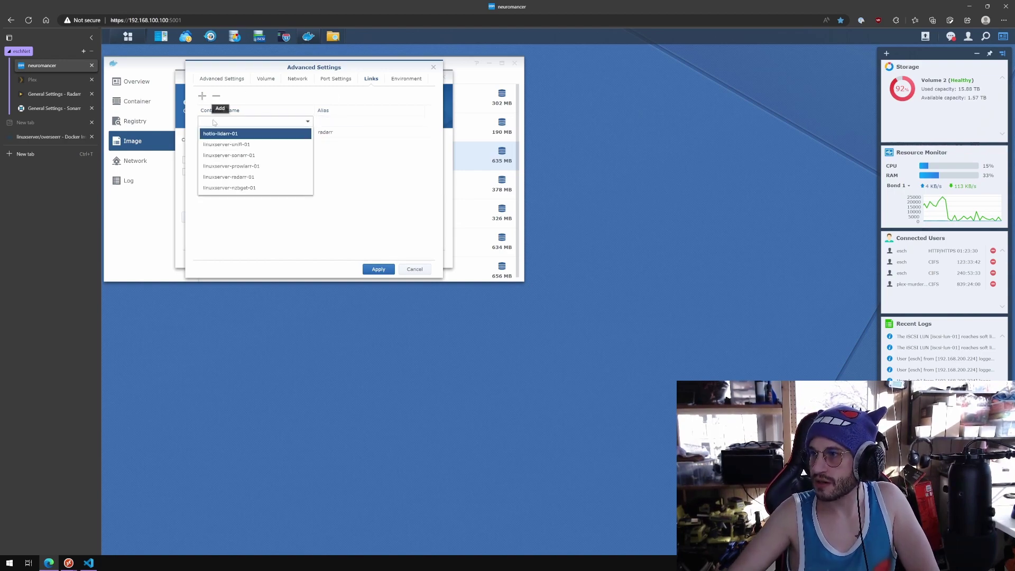
click(260, 155)
text(s)
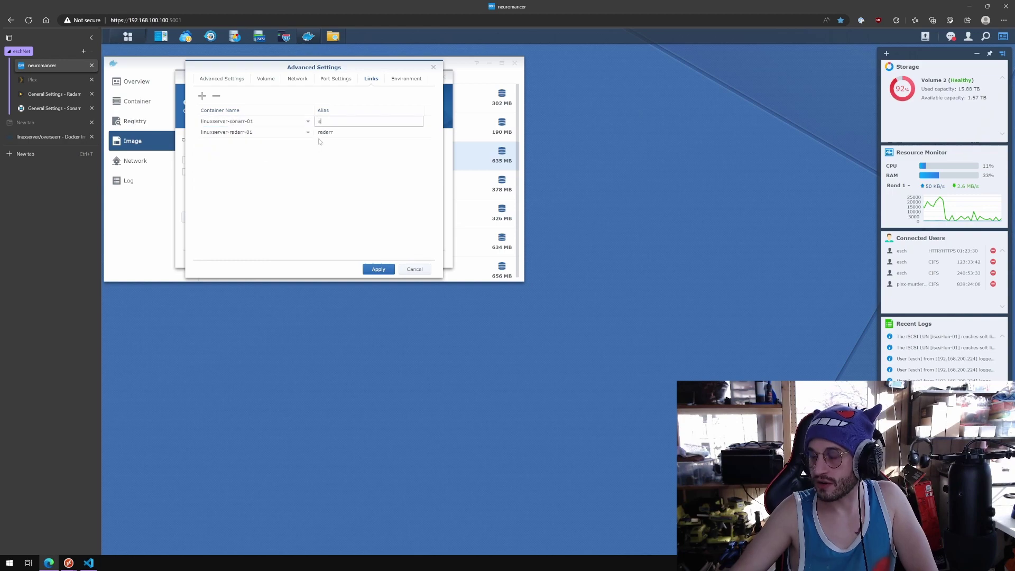
text(onarr)
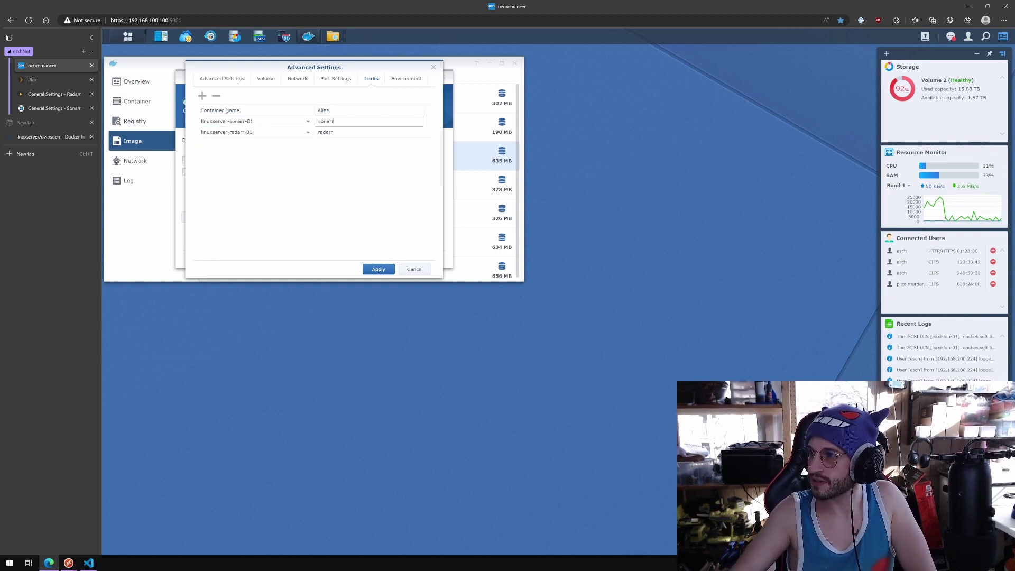
click(202, 96)
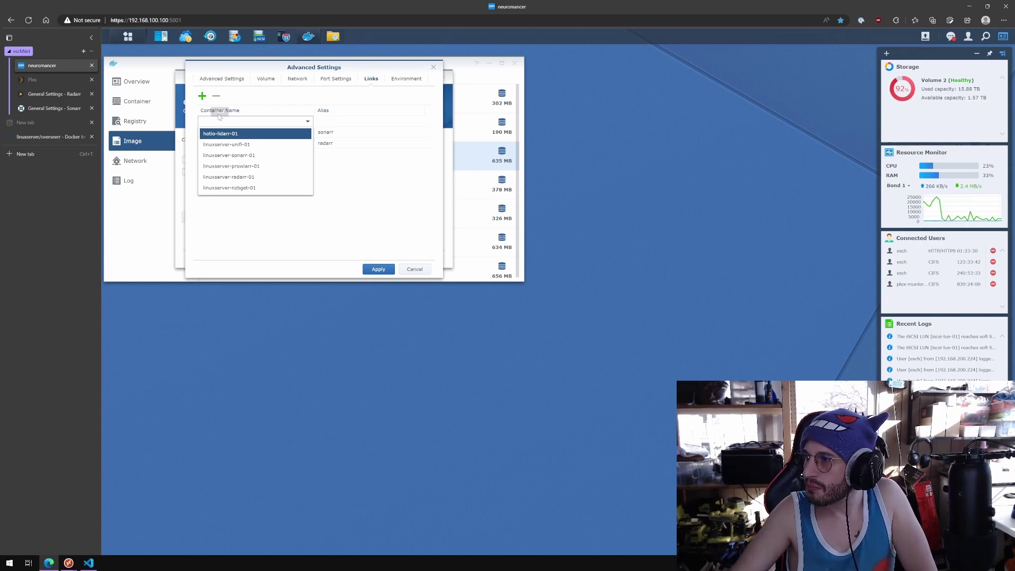
click(247, 188)
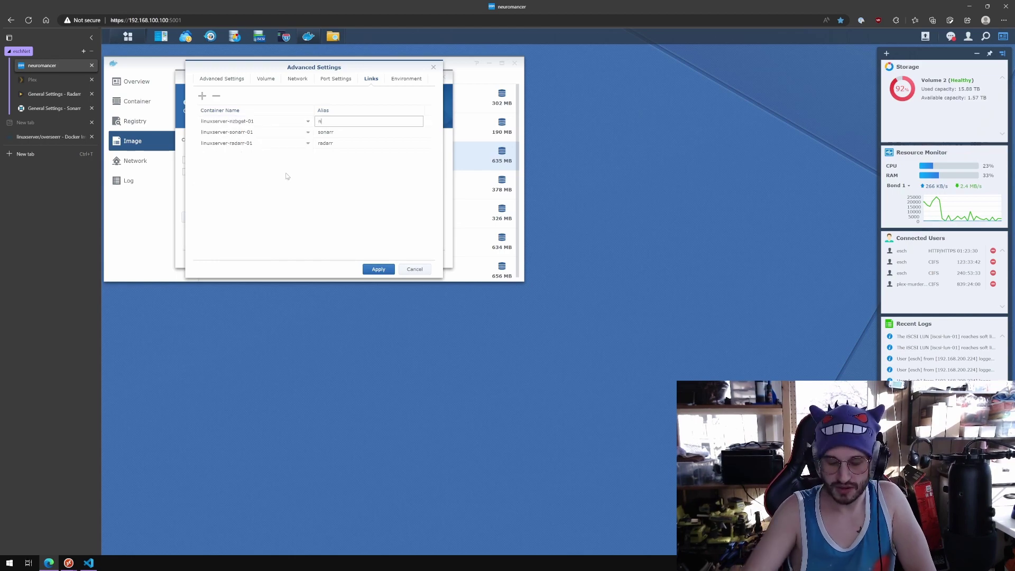
text(nzbget)
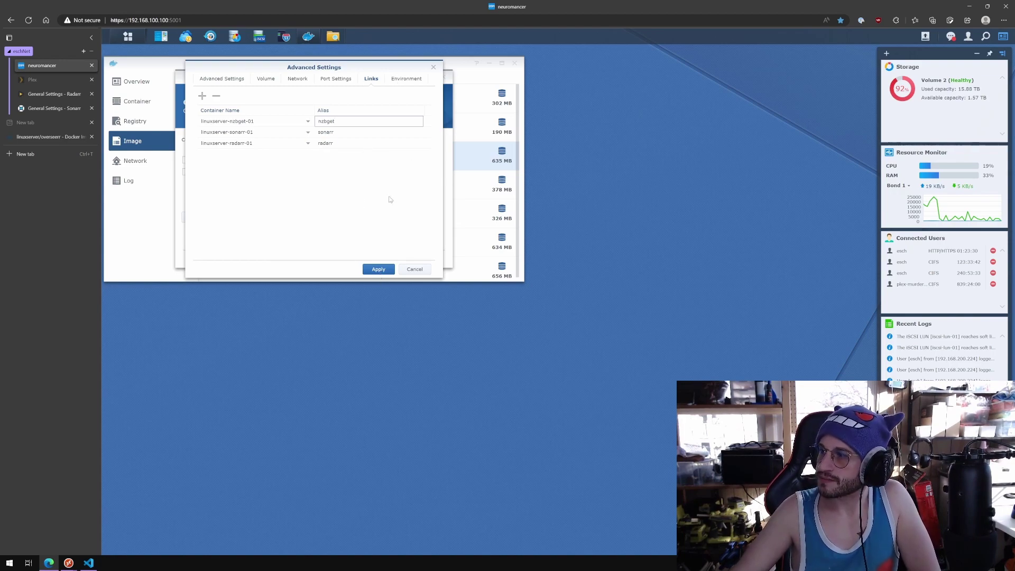
click(403, 79)
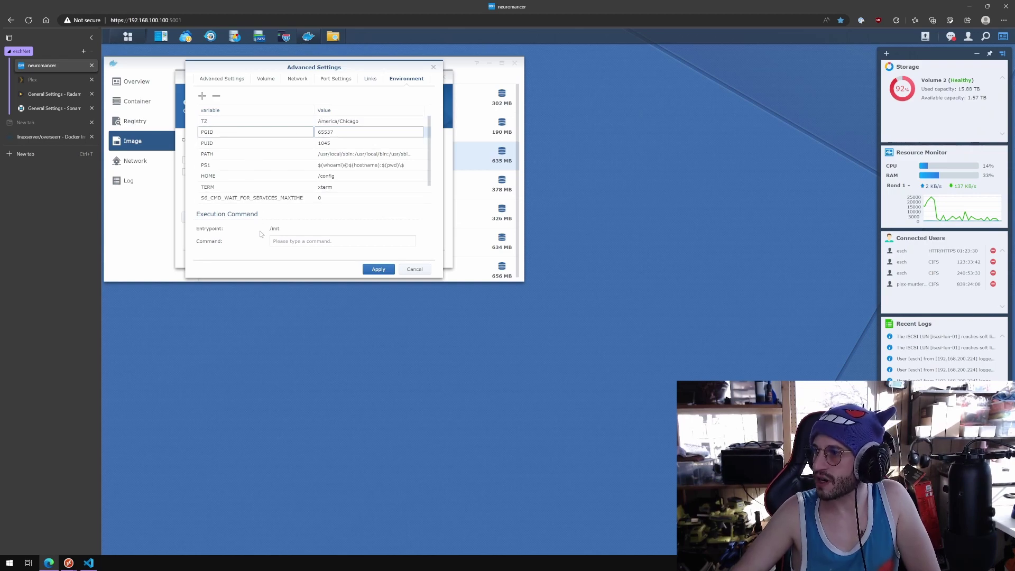
Apply the advanced settings and finish the wizard to create and start the Overseerr container.
click(377, 271)
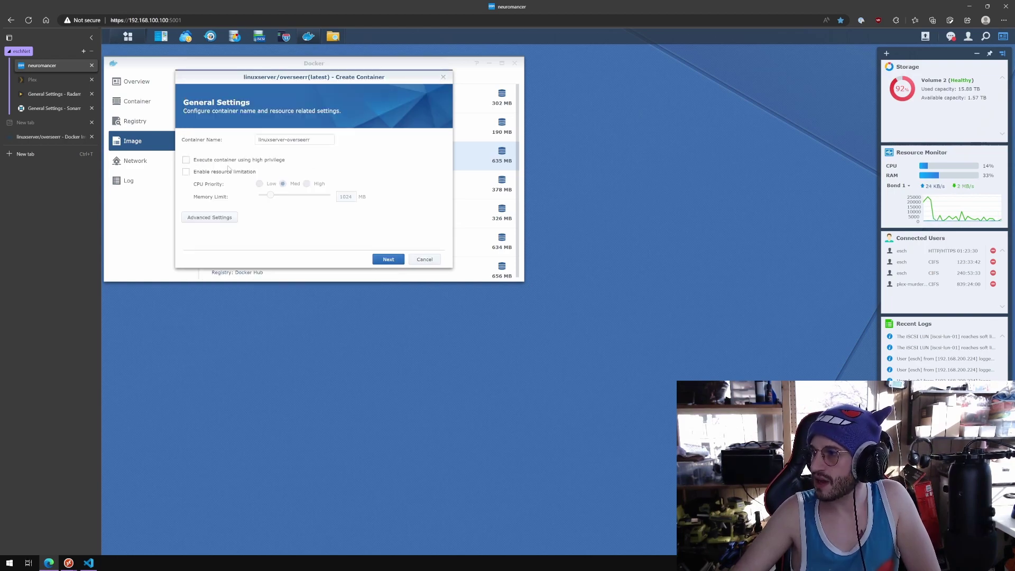
click(383, 259)
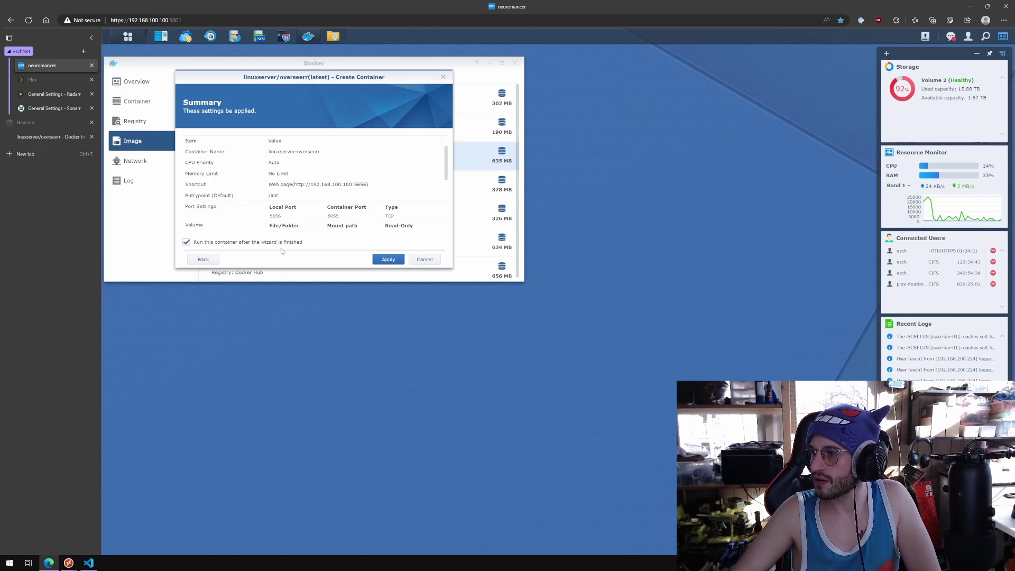
click(385, 260)
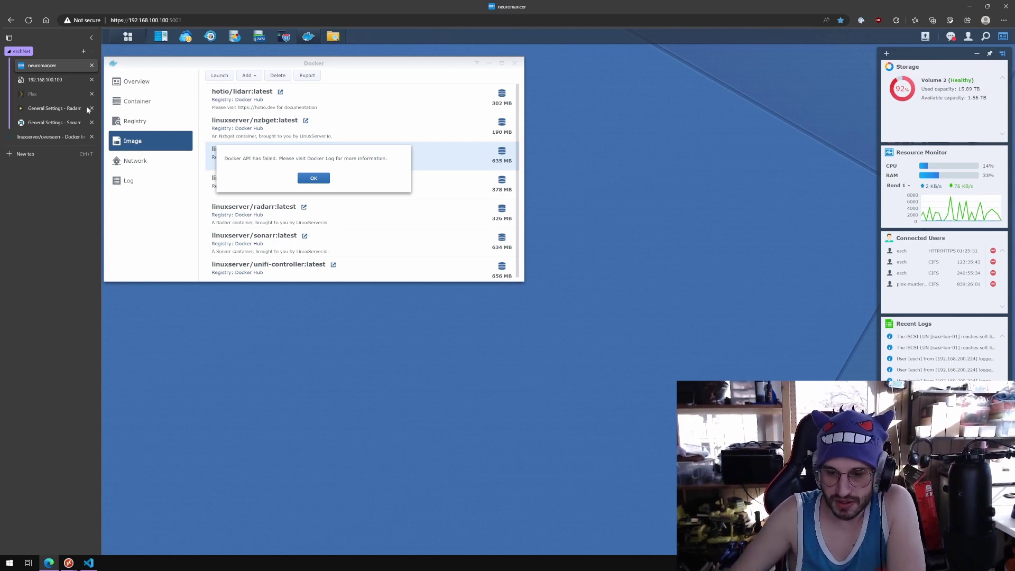
Dismiss the Docker API error and switch to the Overseerr setup page at 192.168.100.100:5656.
key(Return)
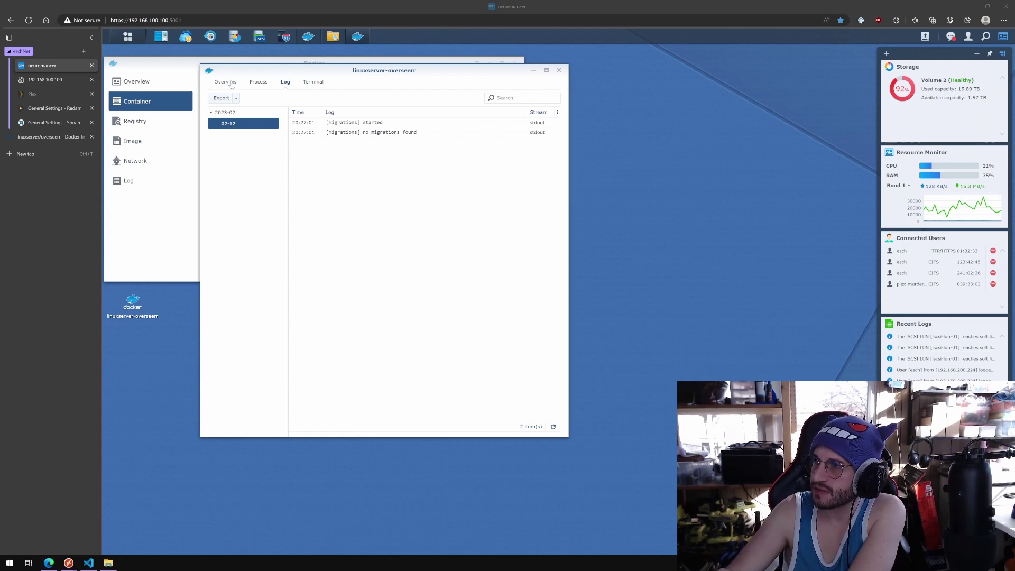
key(ctrl+Tab)
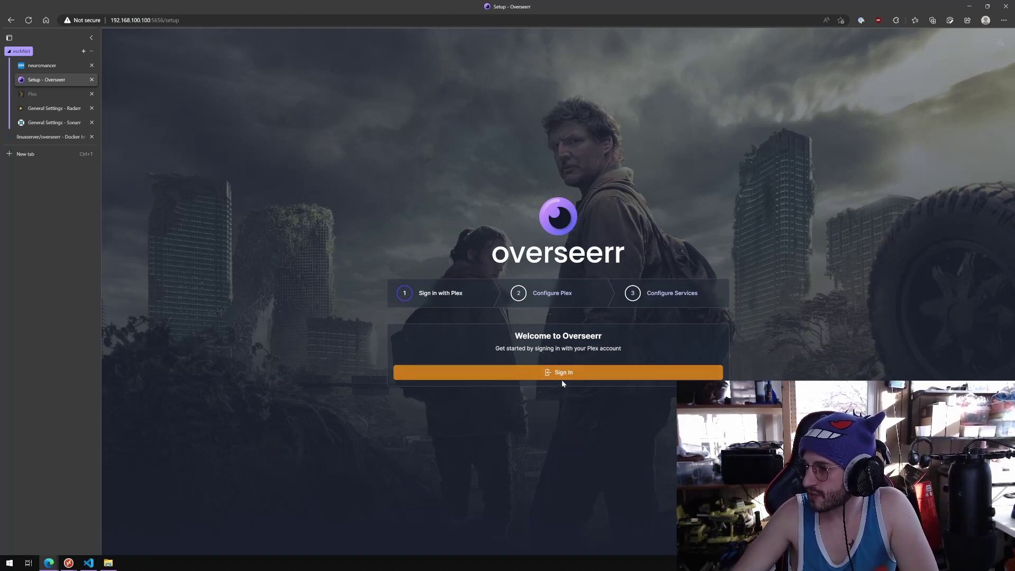
Sign in to Overseerr with the Plex account and approve the Plex sign-in.
click(567, 373)
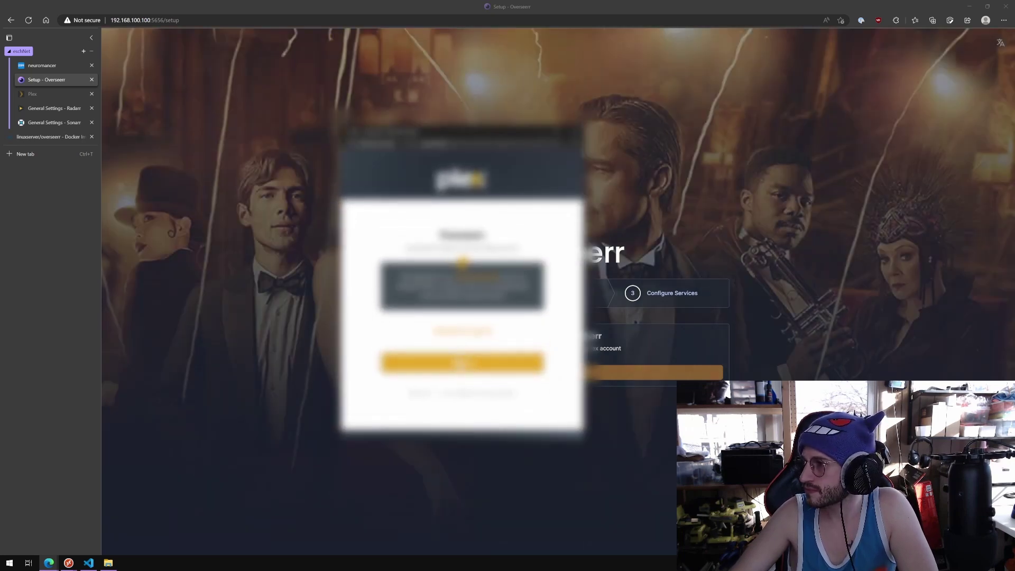
click(461, 363)
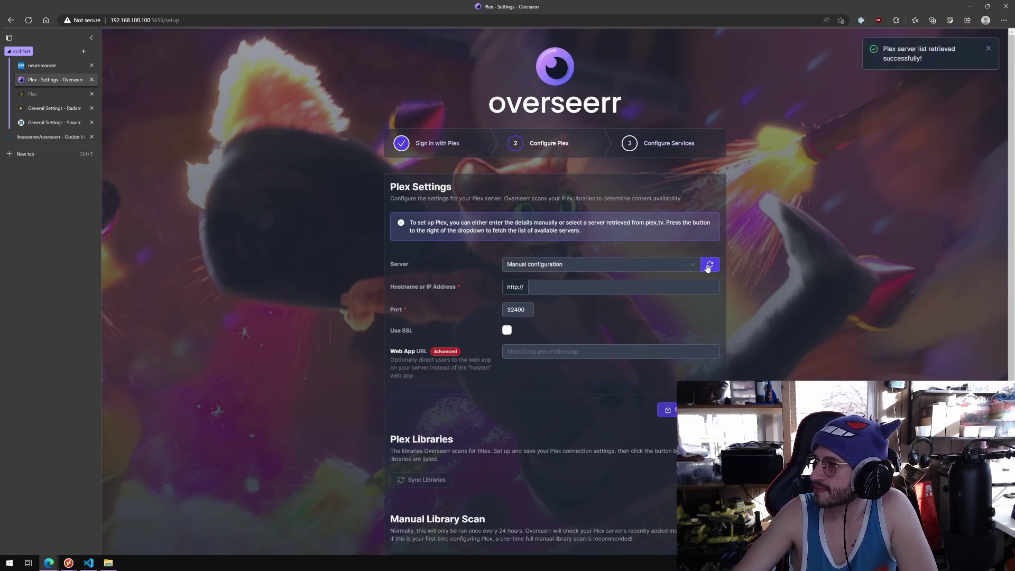
Connect the murderbot Plex server at 192.168.100.32 port 32400 and save.
click(686, 268)
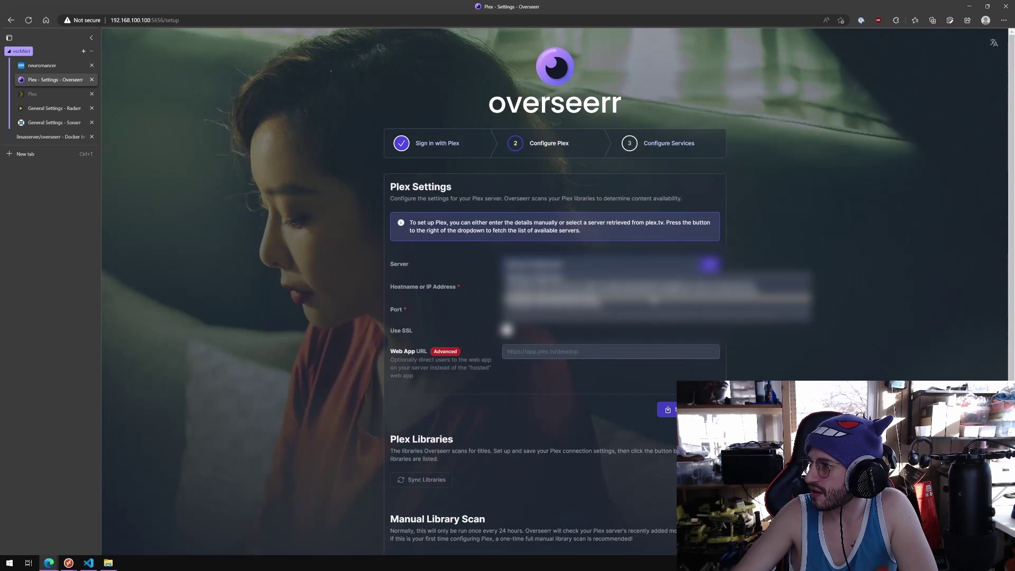
click(649, 299)
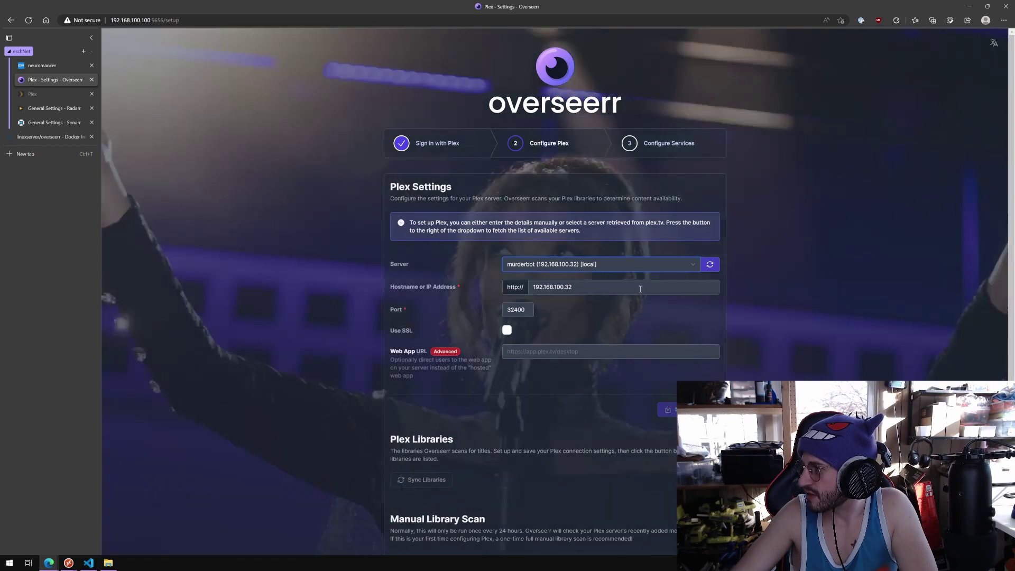
click(641, 289)
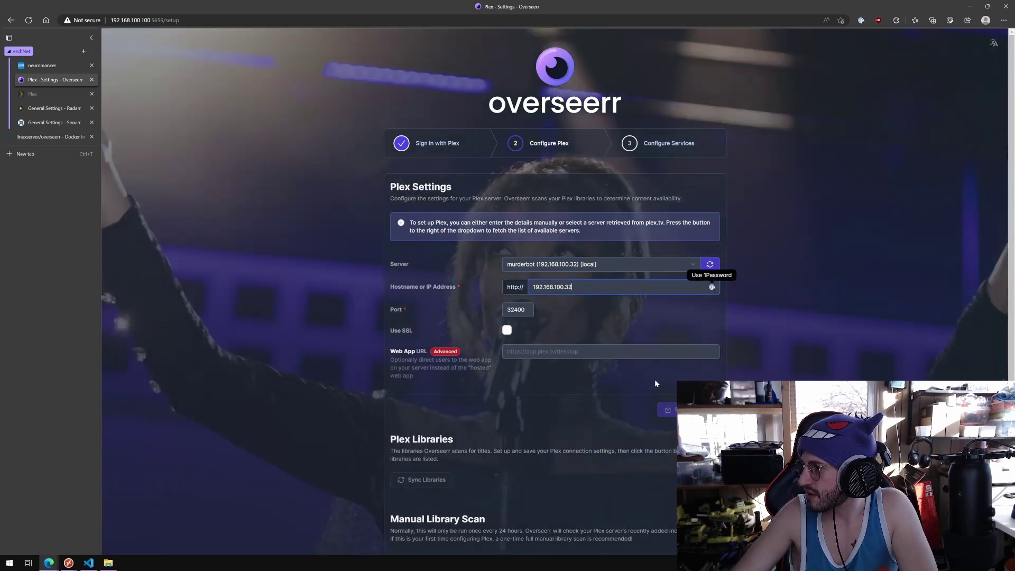
click(668, 409)
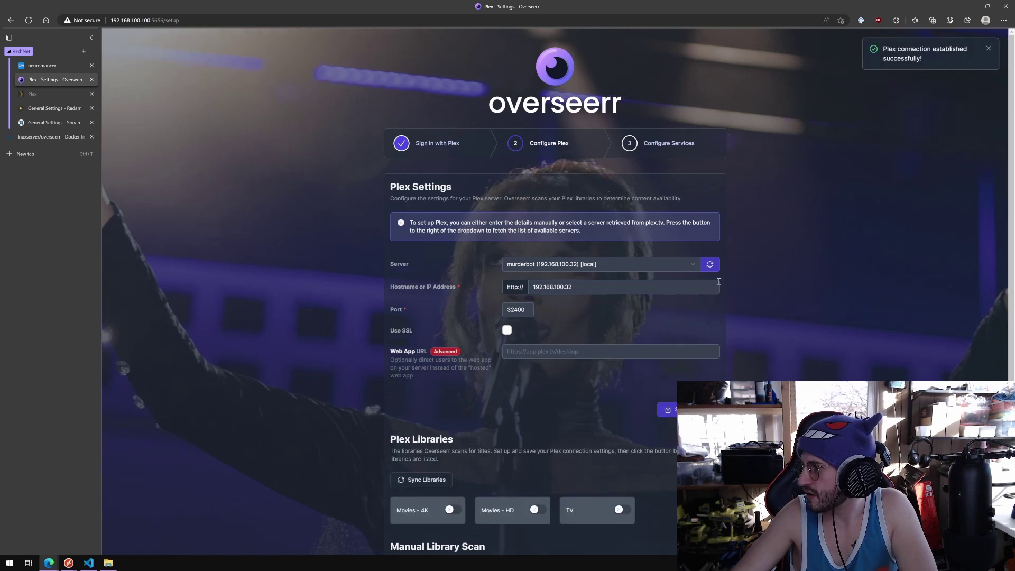
Enable the Movies - 4K, Movies - HD and TV libraries.
scroll(553, 444, down, 2)
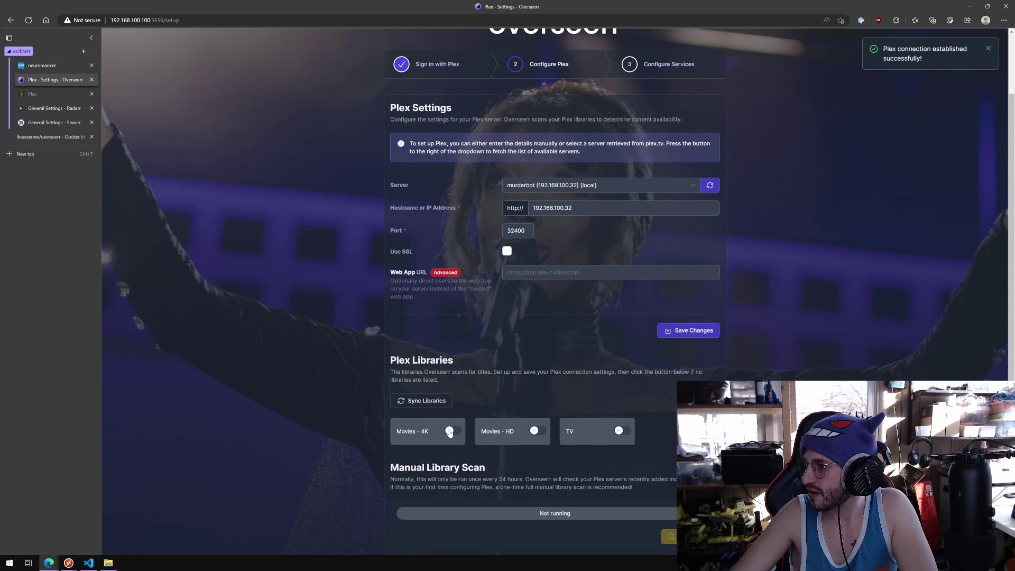
click(450, 432)
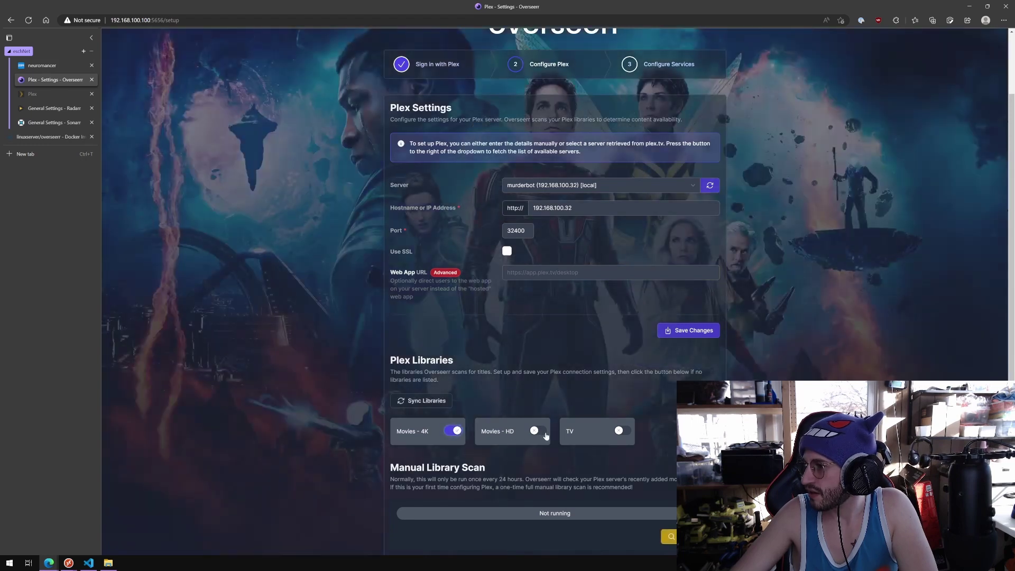
click(545, 434)
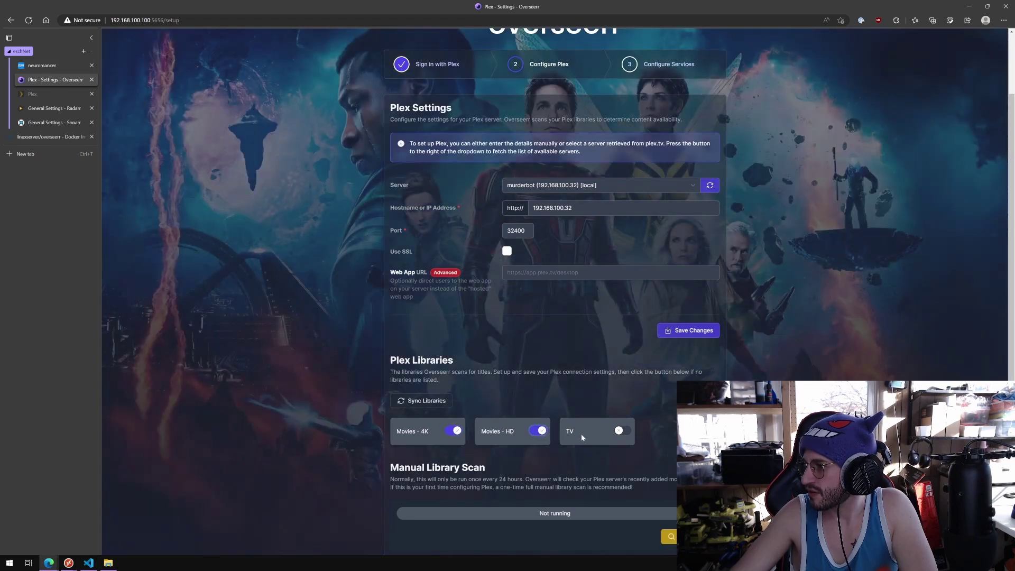
click(622, 431)
scroll(626, 434, down, 2)
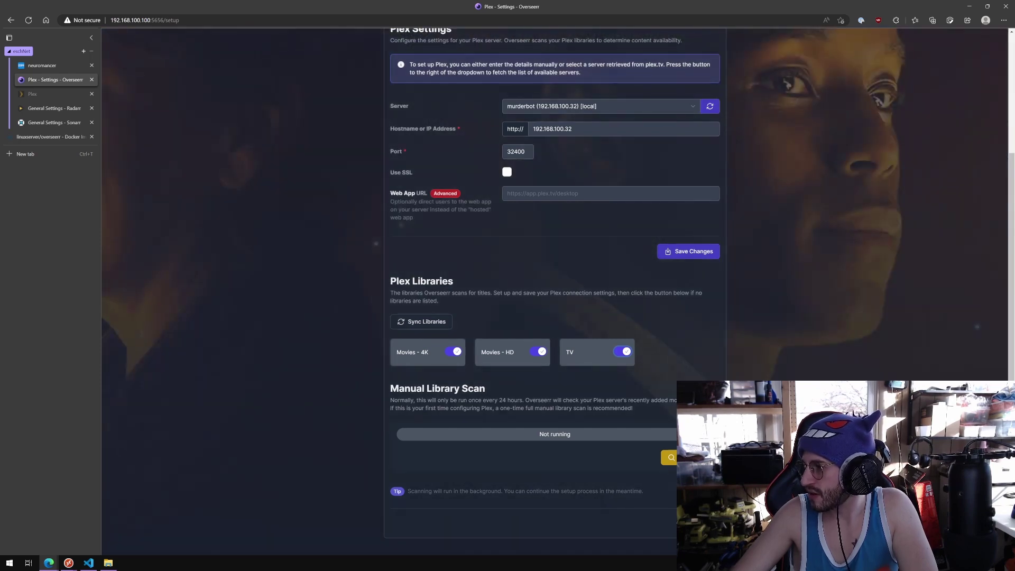
Start a manual scan of the Plex libraries and continue to Configure Services.
click(669, 457)
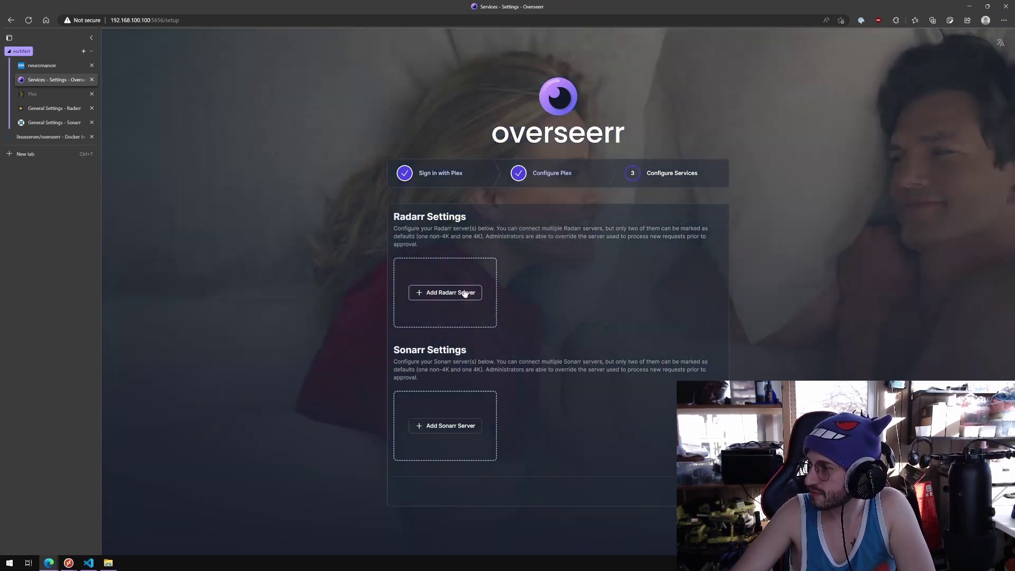
Add a default Radarr server 'neuromancer - radarr' on host radarr with the pasted API key, and test it.
click(465, 294)
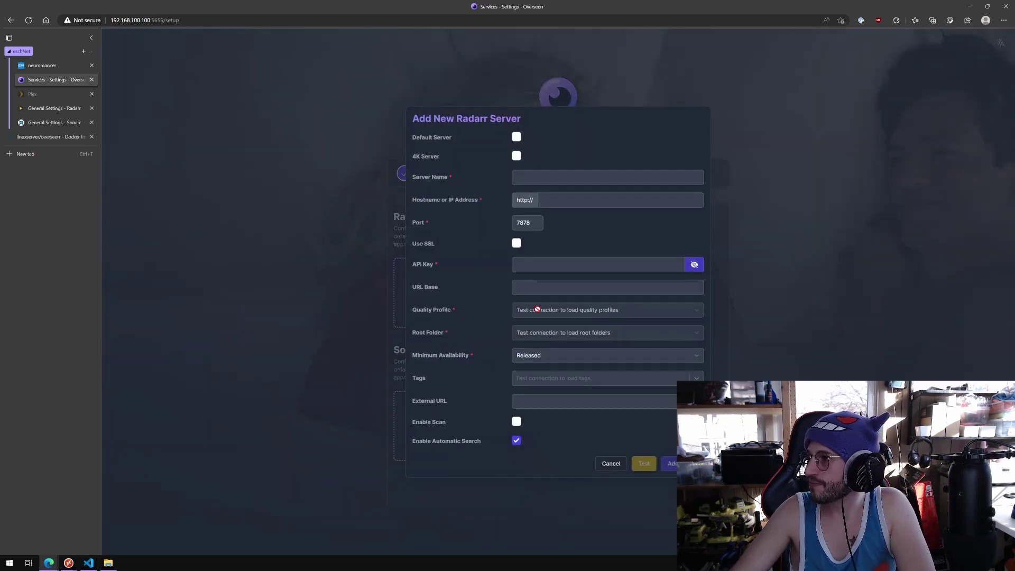
click(517, 137)
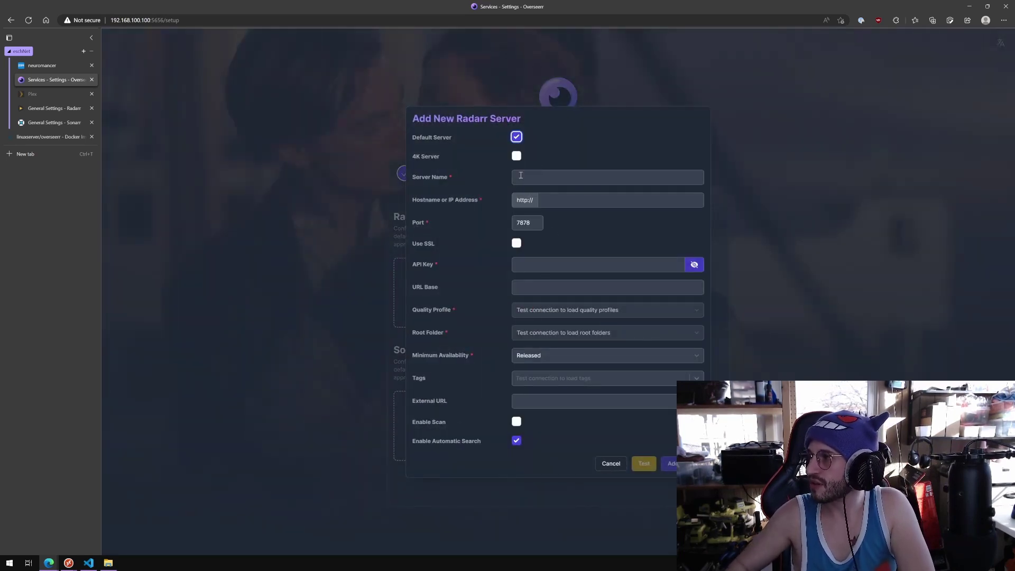
click(521, 175)
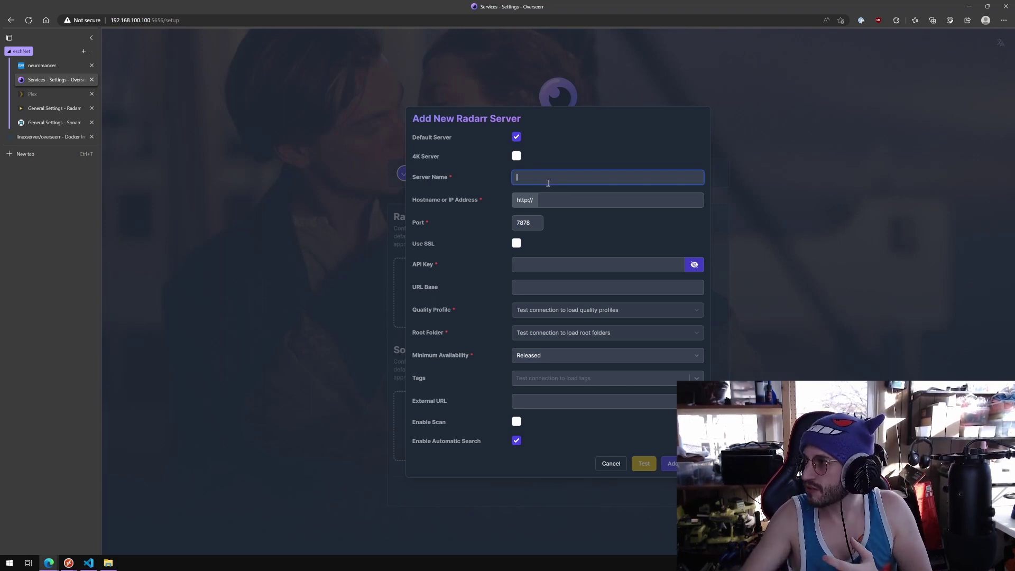
text(neuro)
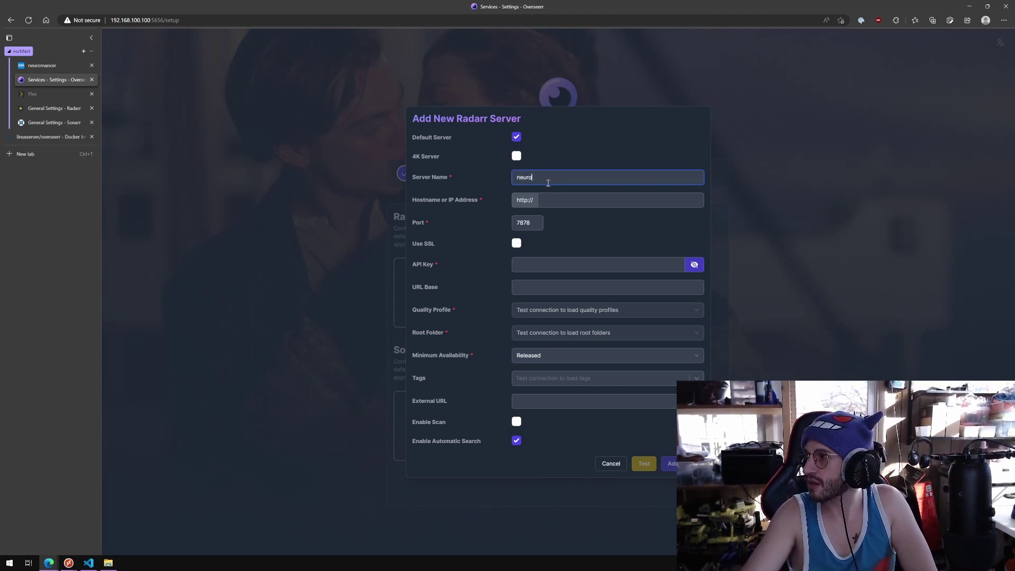
text(mancer)
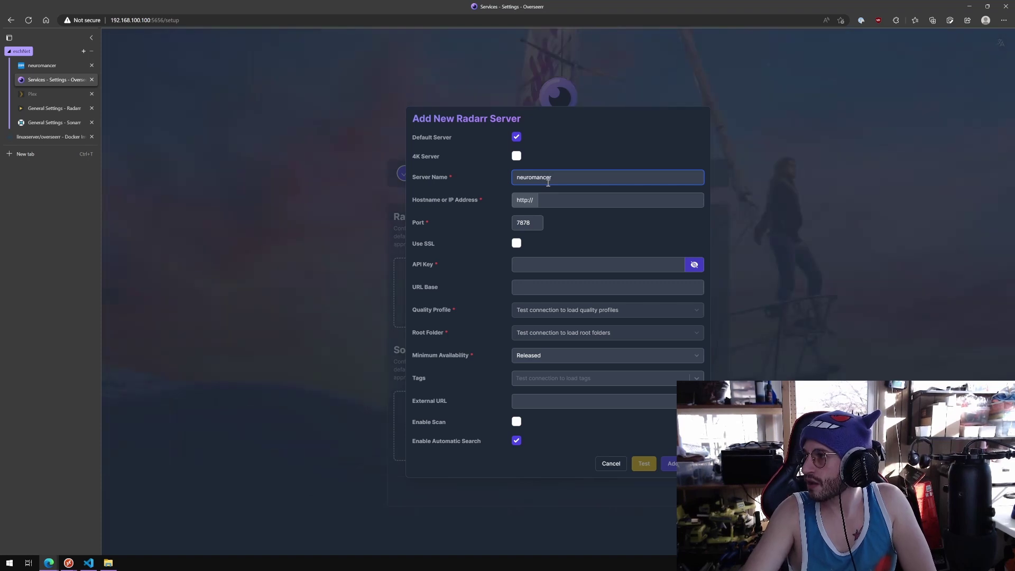
text( - rada)
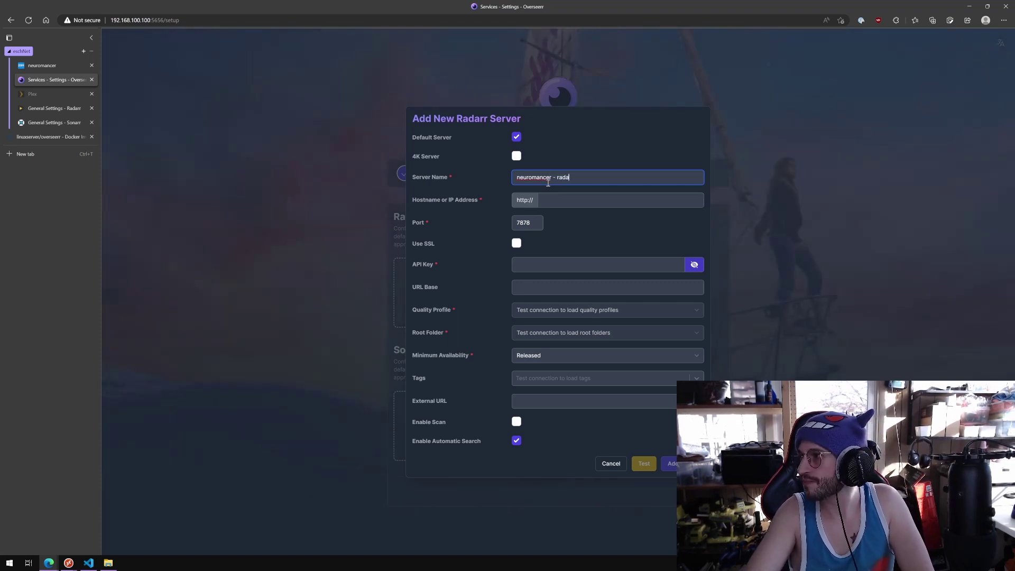
text(rr)
click(568, 206)
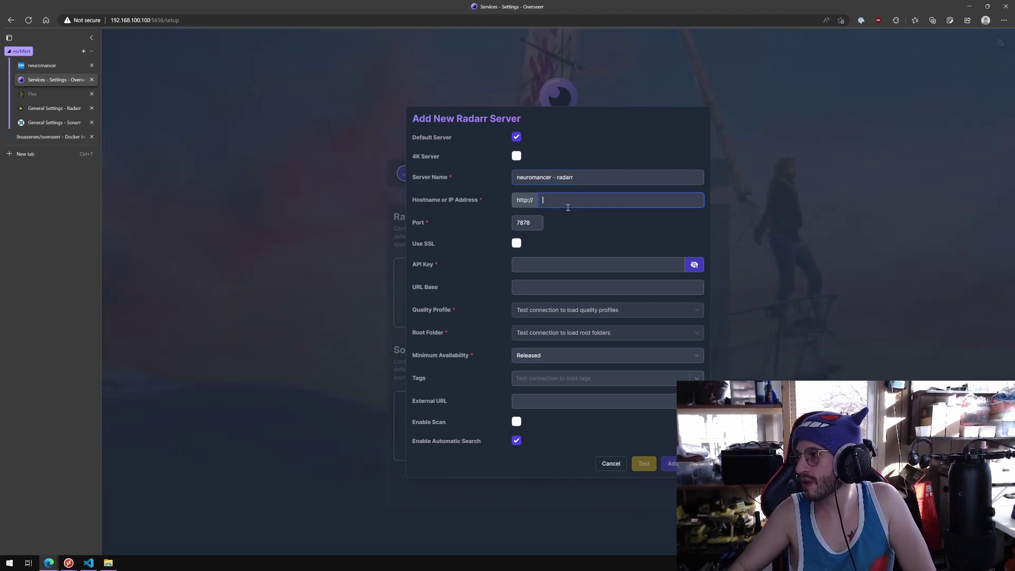
text(ra)
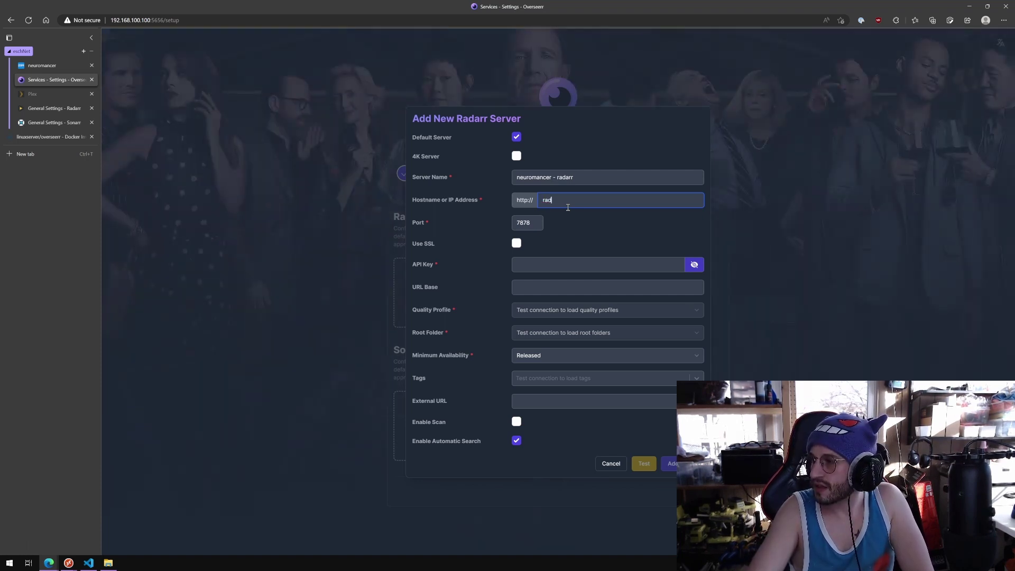
text(d)
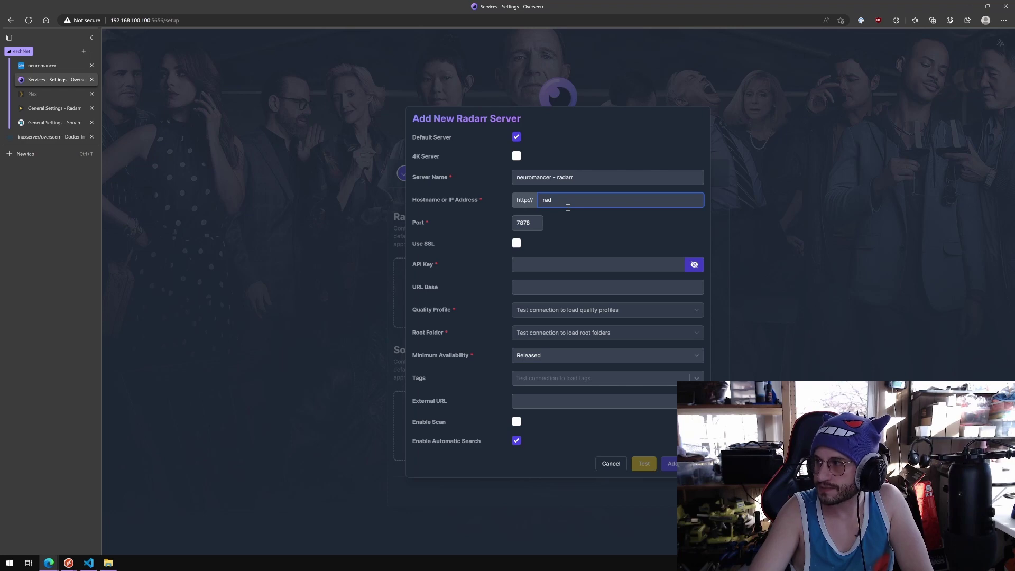
text(arr)
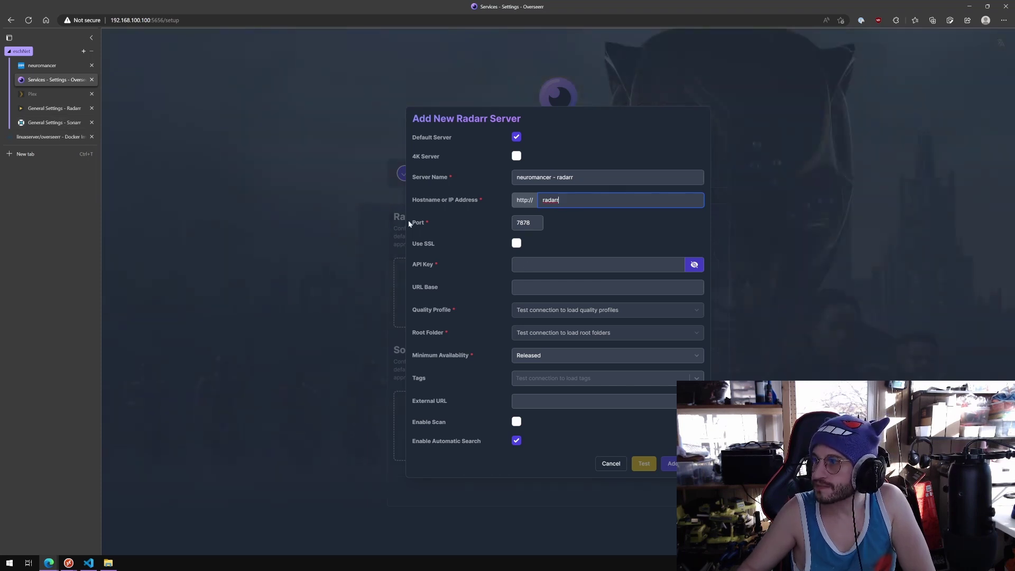
click(541, 265)
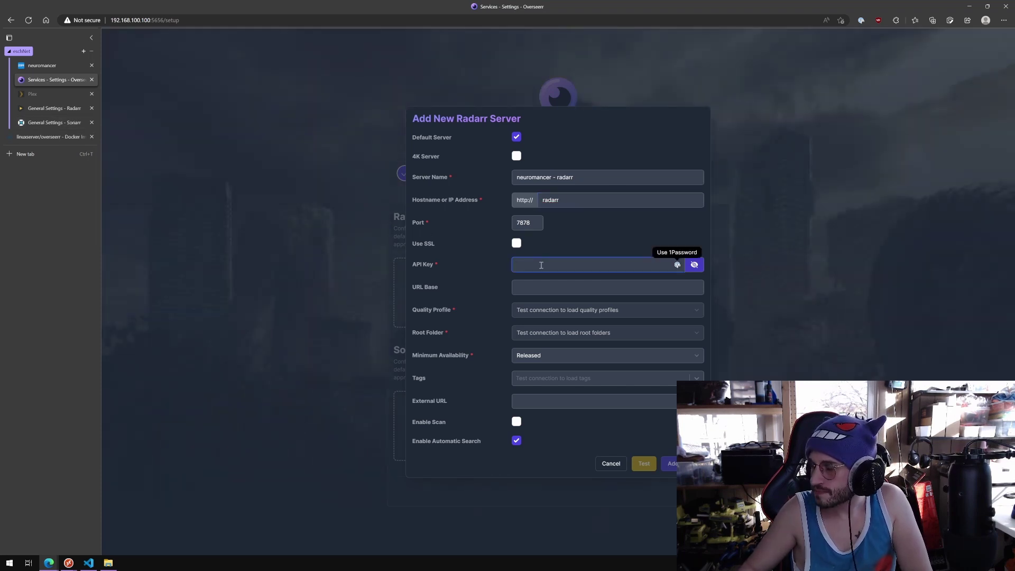
key(ctrl+v)
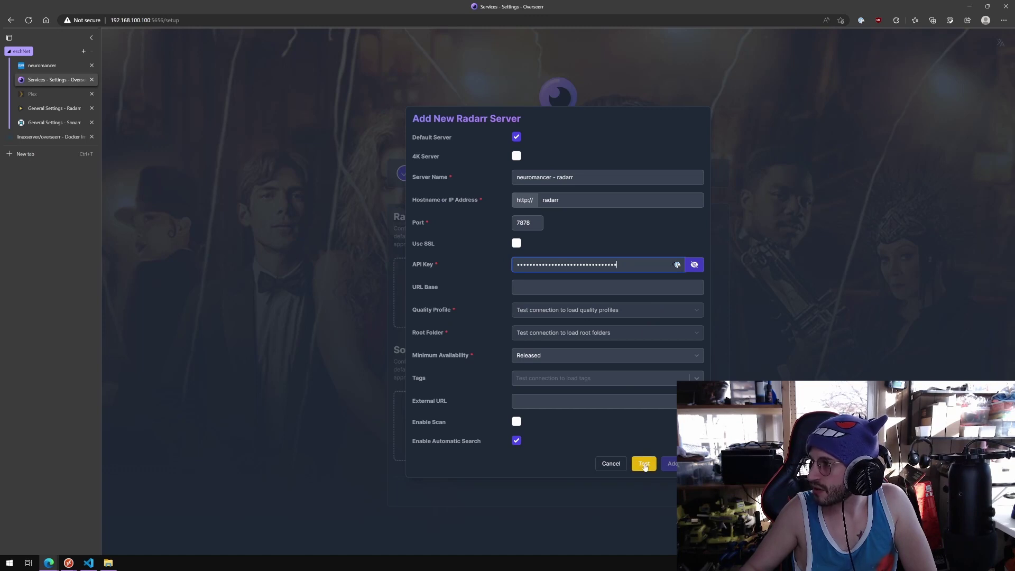
click(644, 466)
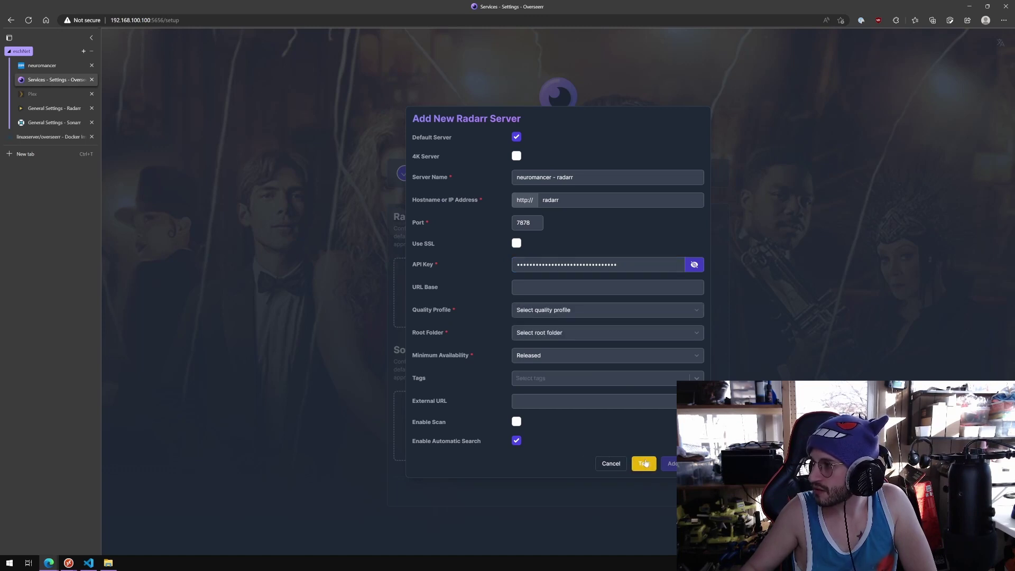
Choose HD - 720p/1080p, root /data/media/movies/hd, Released availability, enable scanning, and save the server.
click(697, 312)
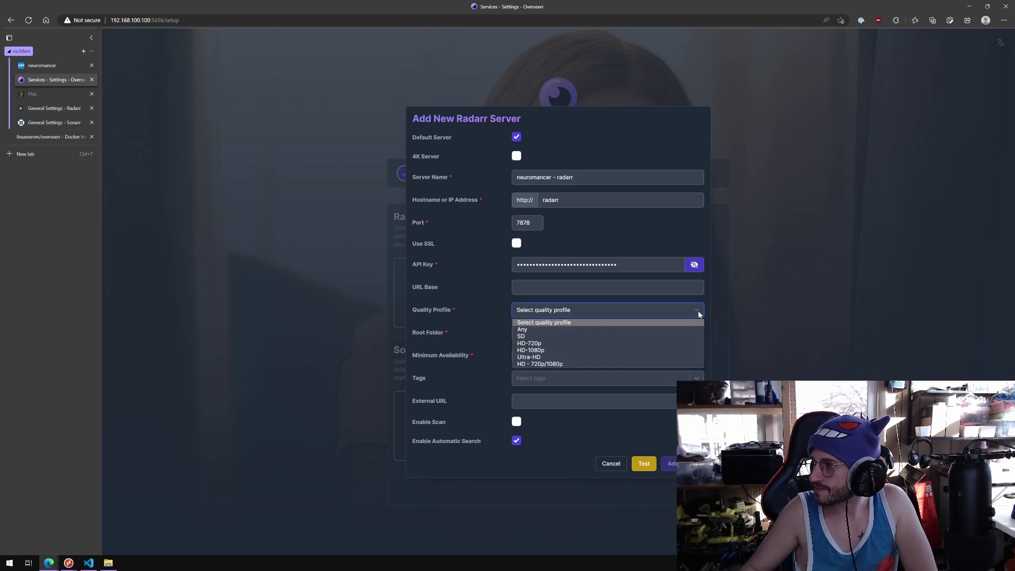
click(616, 364)
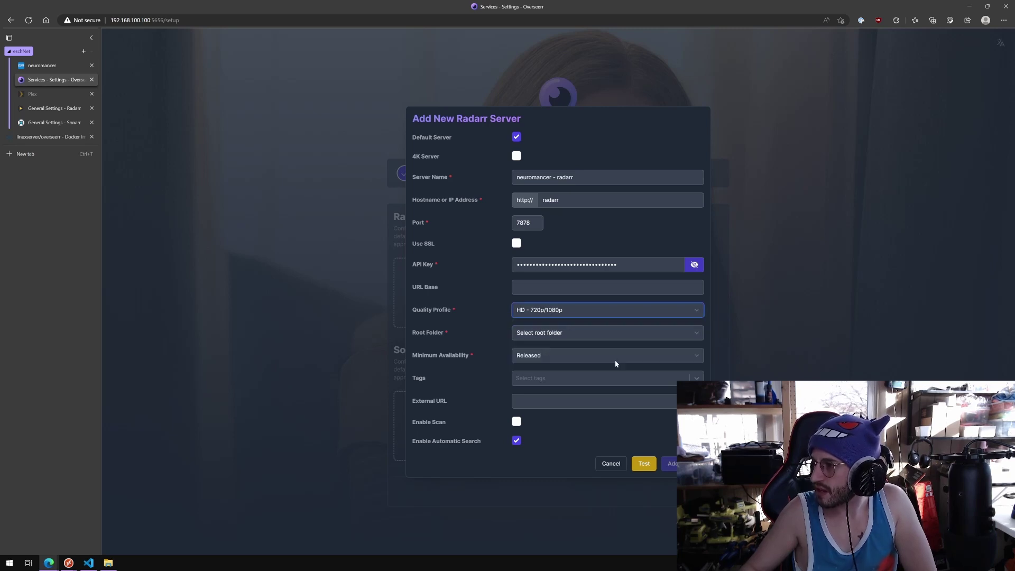
click(599, 337)
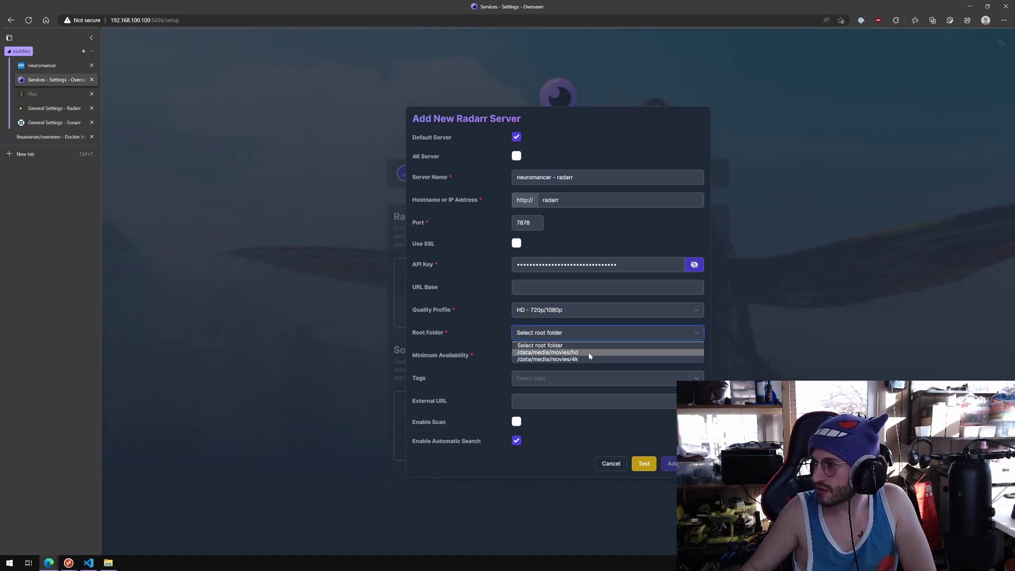
click(590, 352)
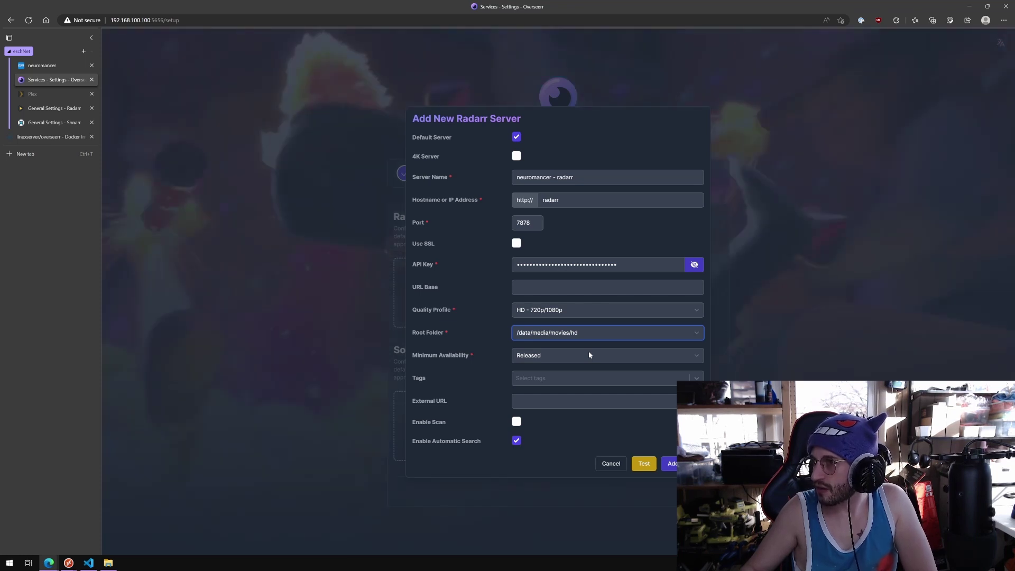
click(585, 356)
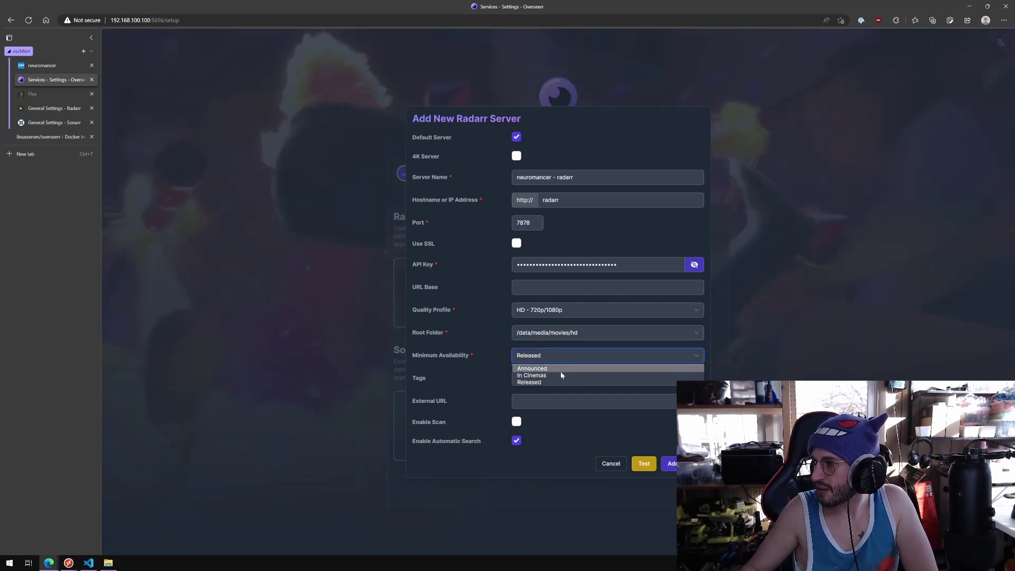
click(531, 382)
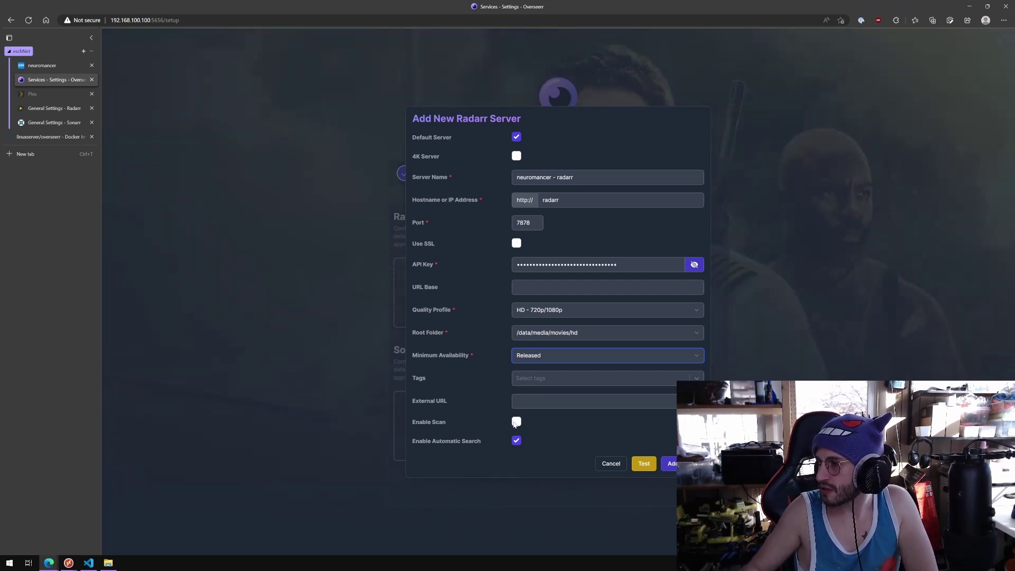
click(516, 423)
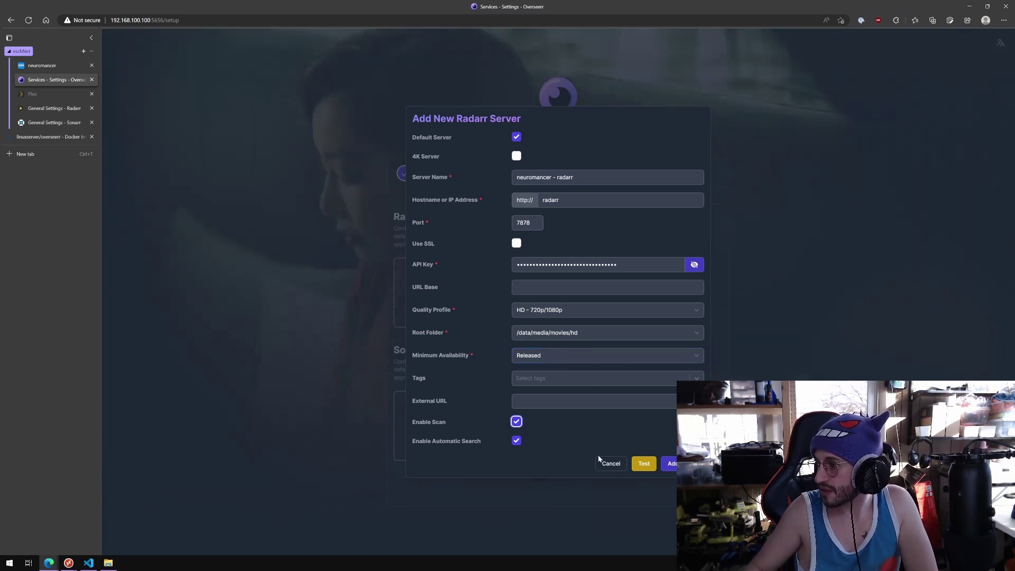
click(668, 464)
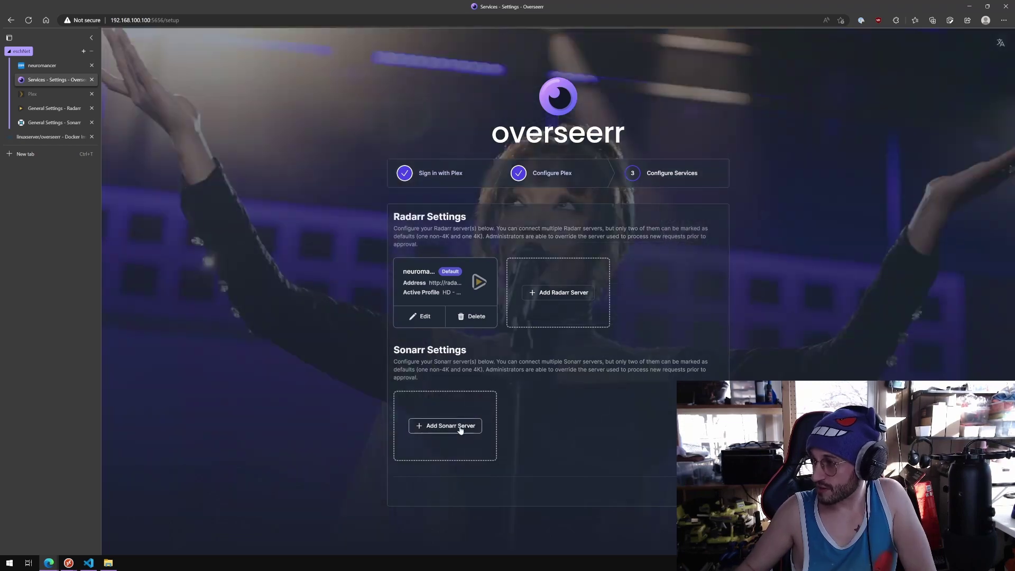
Add a default Sonarr server 'neuromancer - sonarr' on host sonarr with the pasted API key, and test it.
click(460, 430)
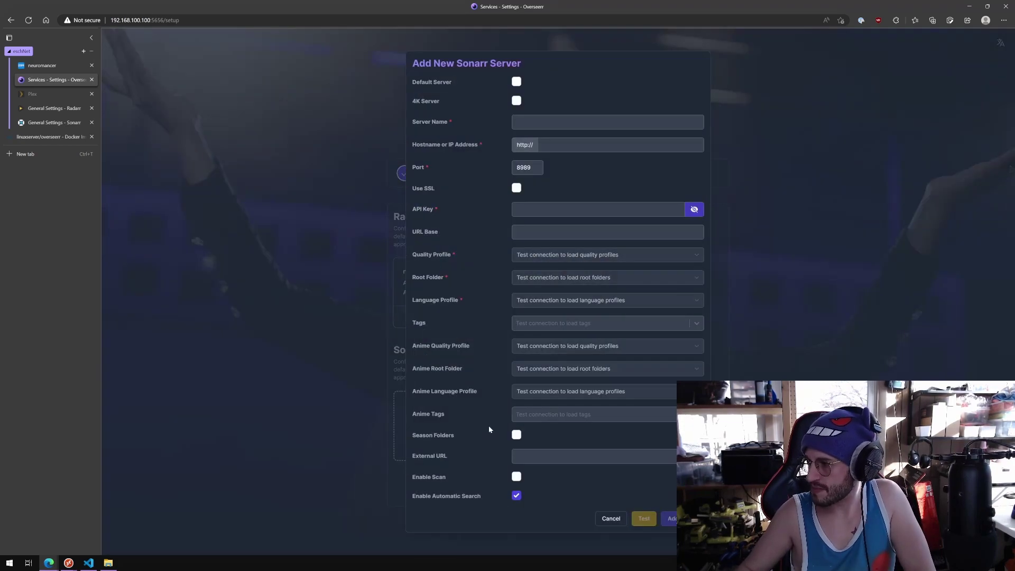
click(517, 81)
click(521, 123)
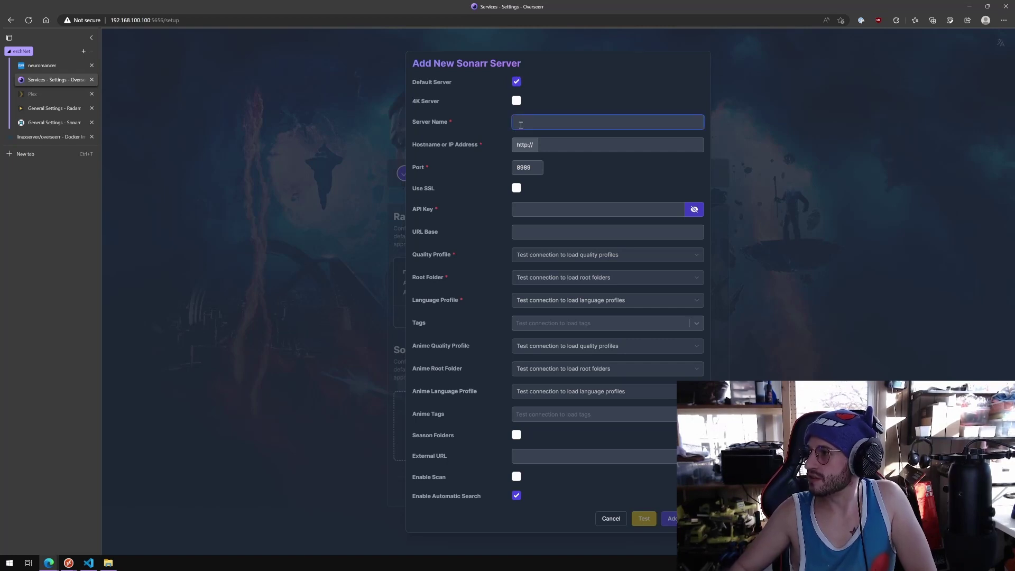
text(neuroman)
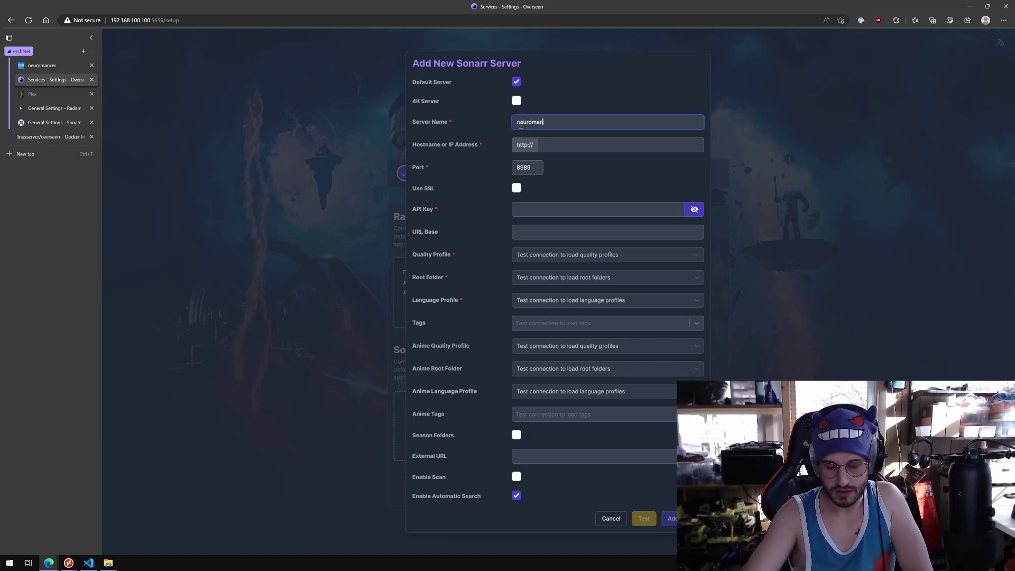
text(cer - sonarr)
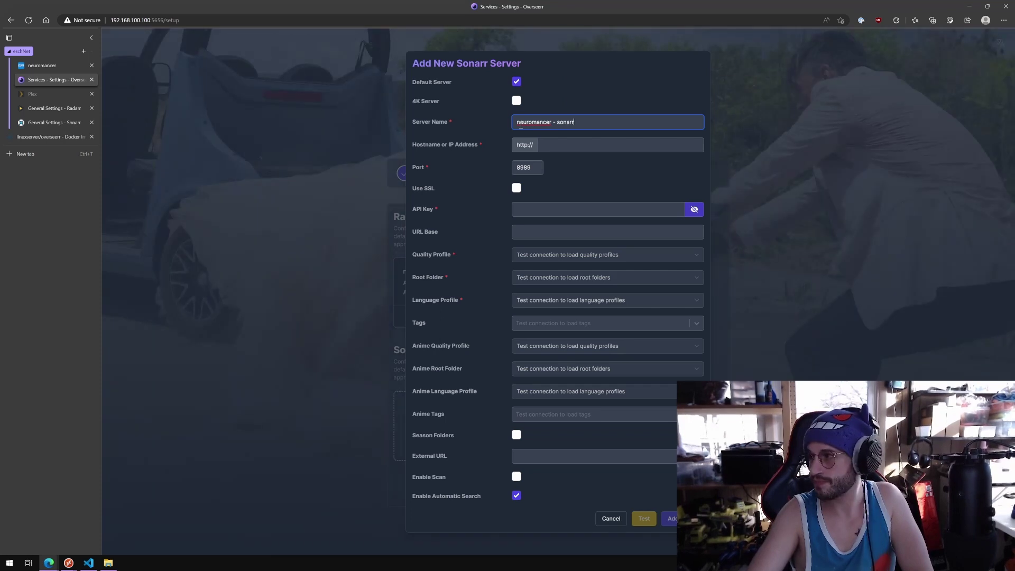
click(550, 144)
text(s)
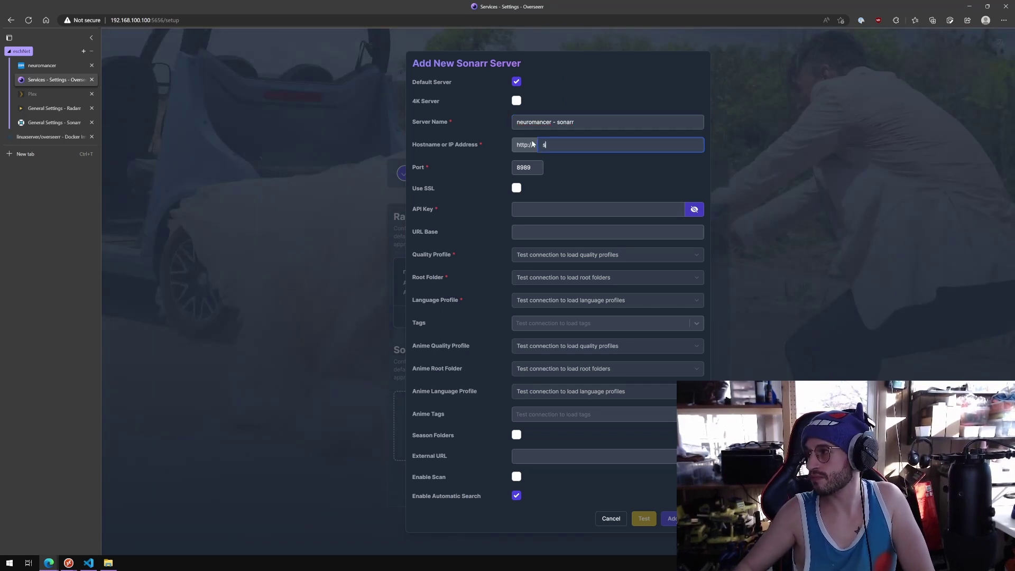
text(onarr)
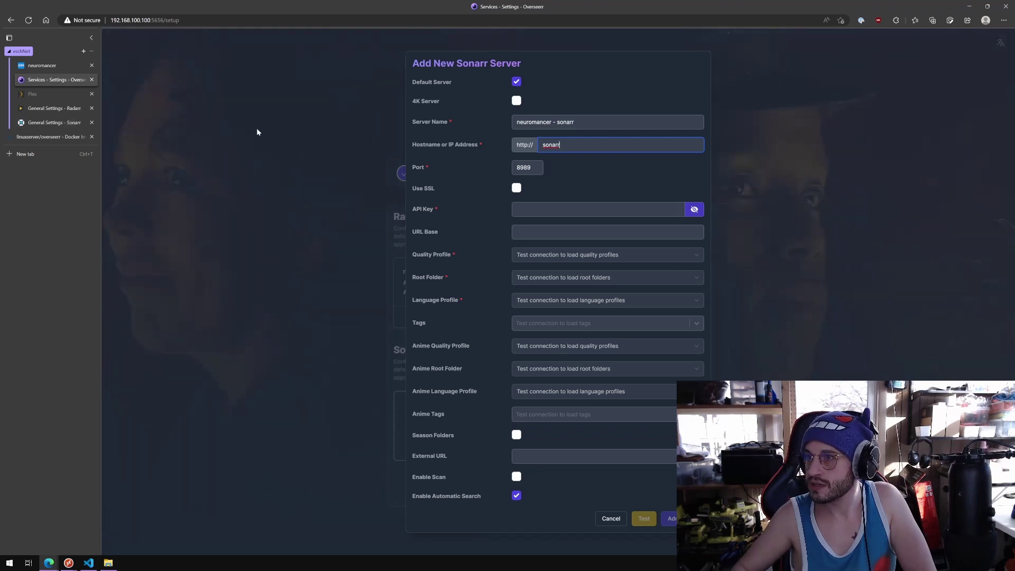
click(518, 210)
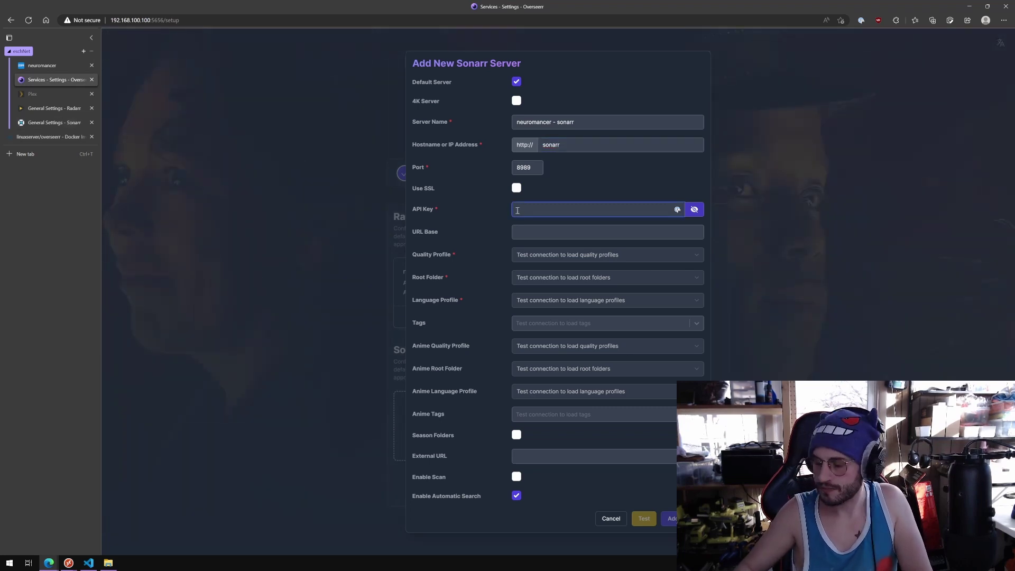
key(ctrl+v)
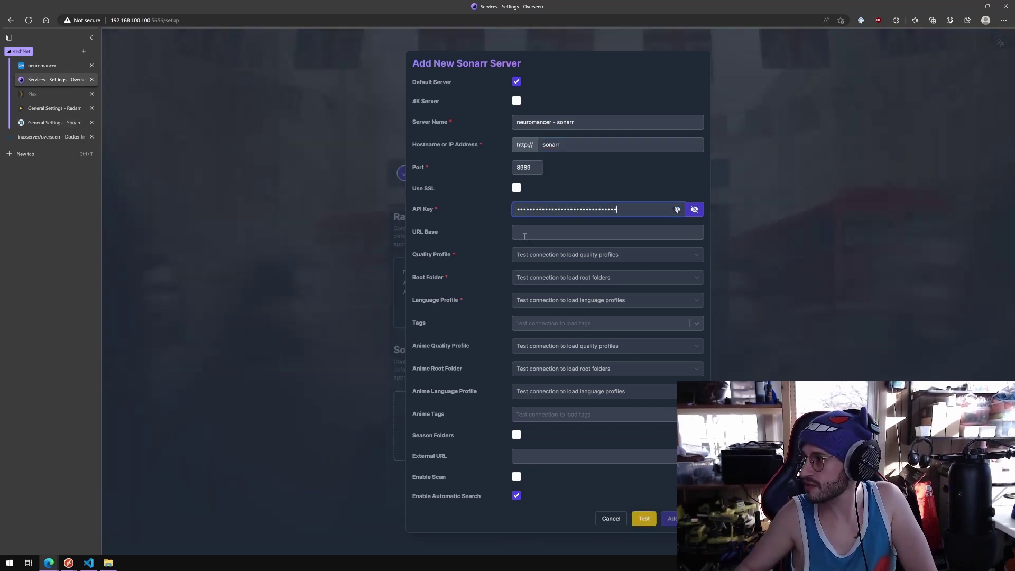
click(564, 255)
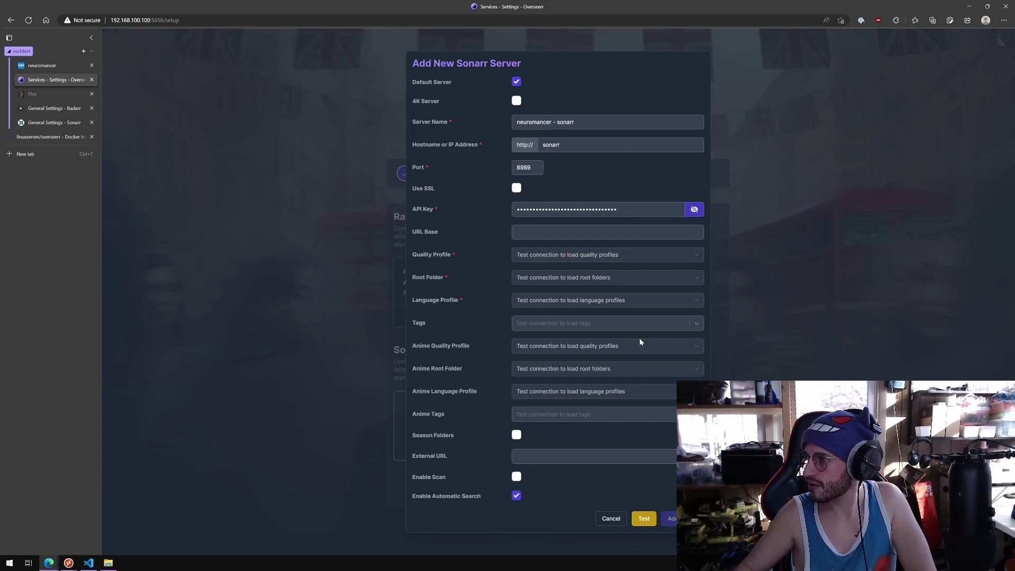
click(648, 520)
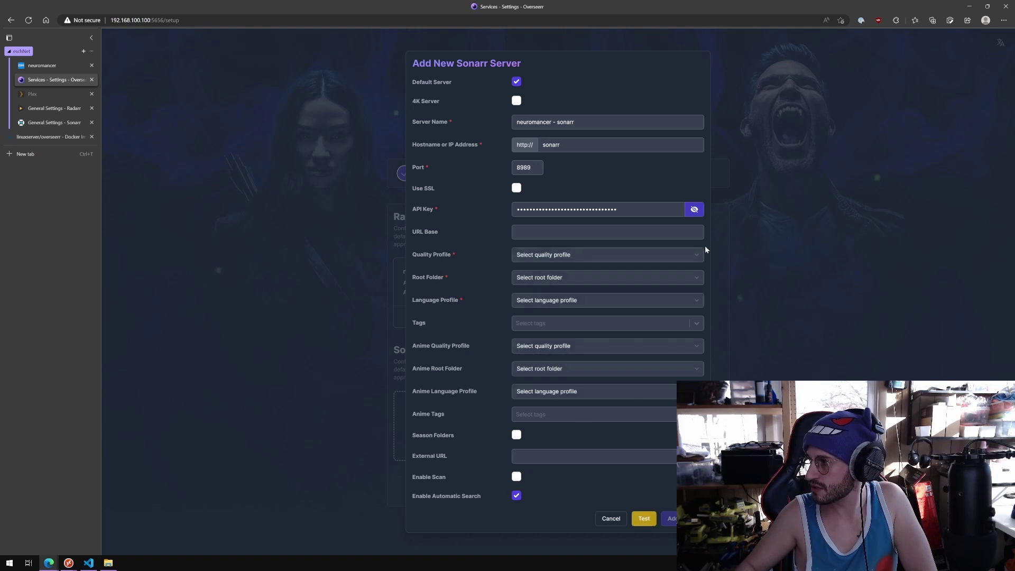
Choose HD - 720p/1080p, root /data/media/tv and English, enable season folders and scanning, then retest.
click(681, 254)
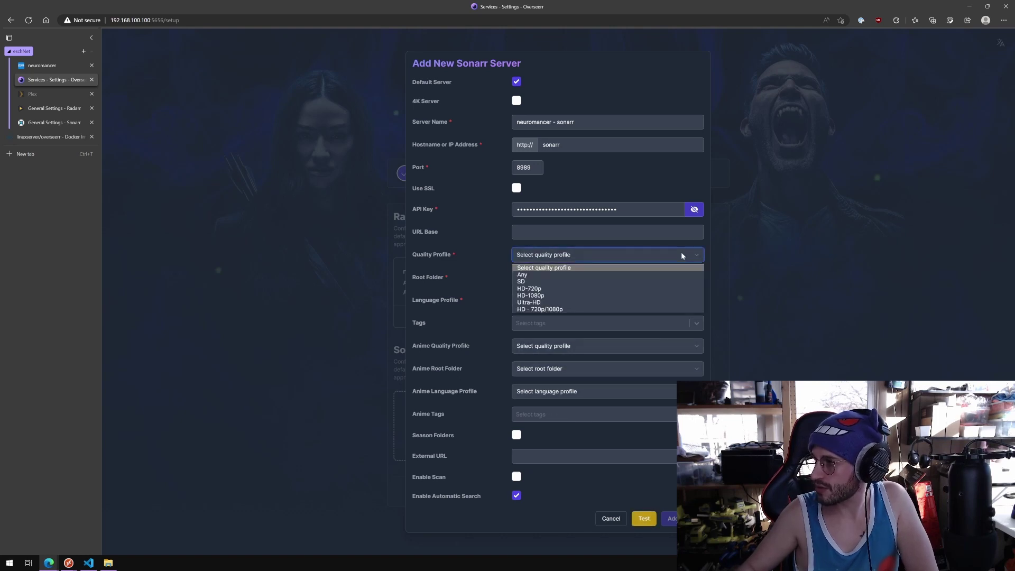
click(555, 309)
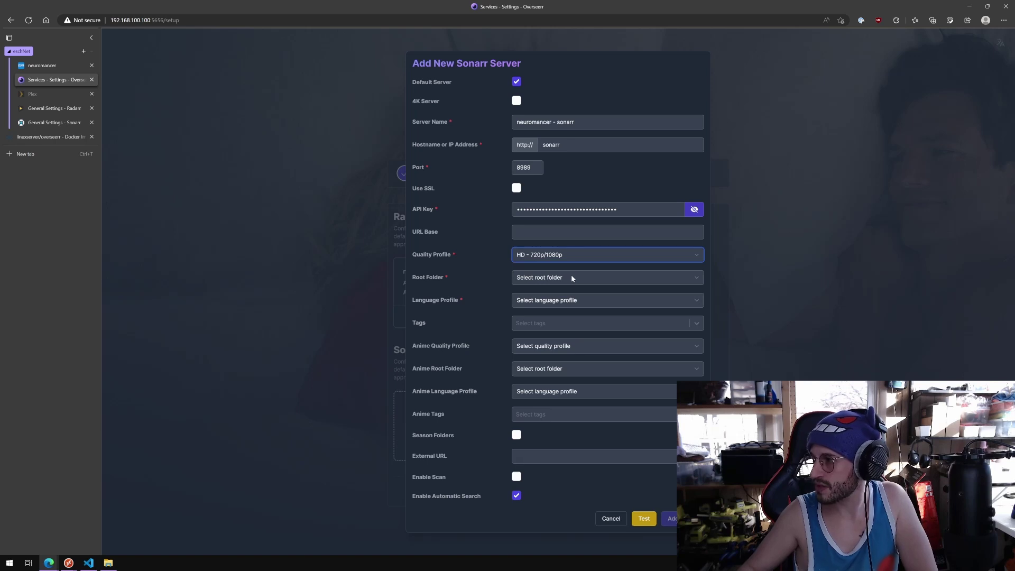
click(571, 276)
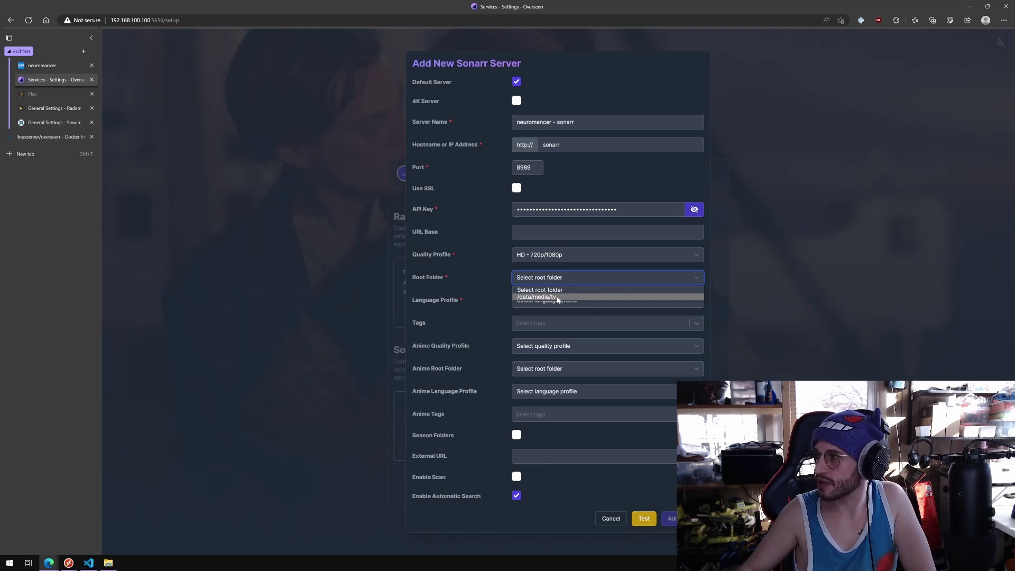
click(558, 297)
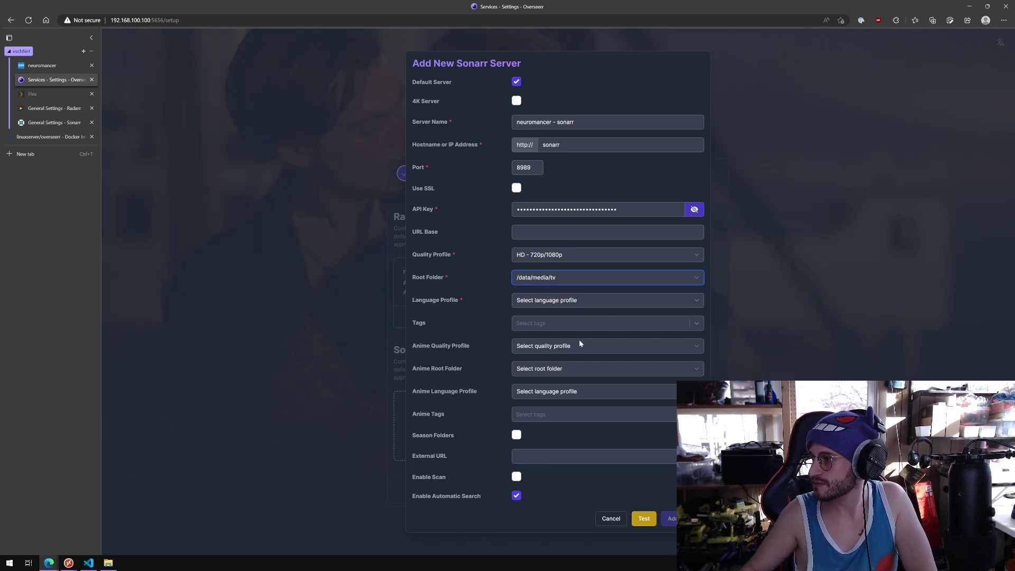
click(576, 304)
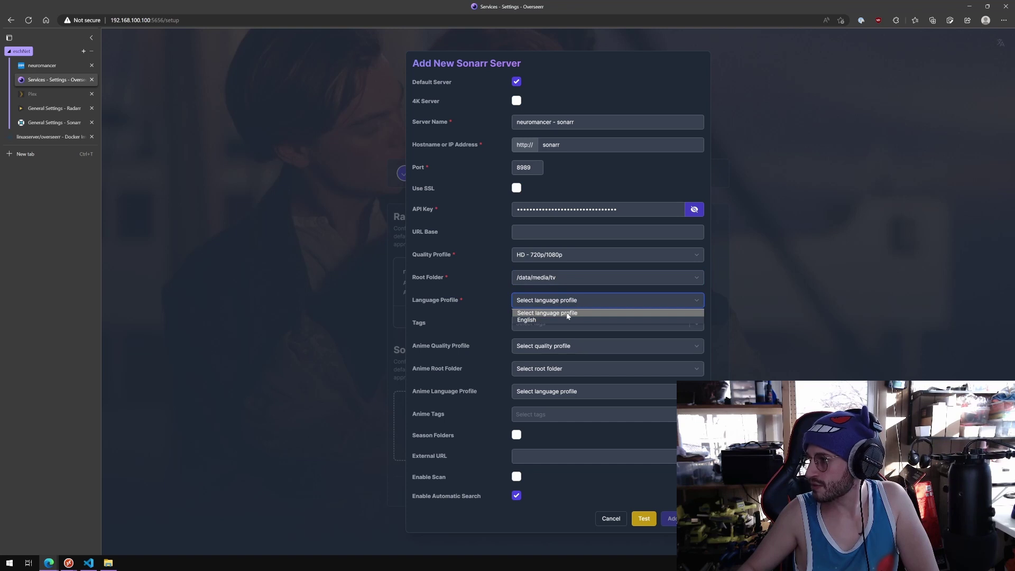
click(561, 318)
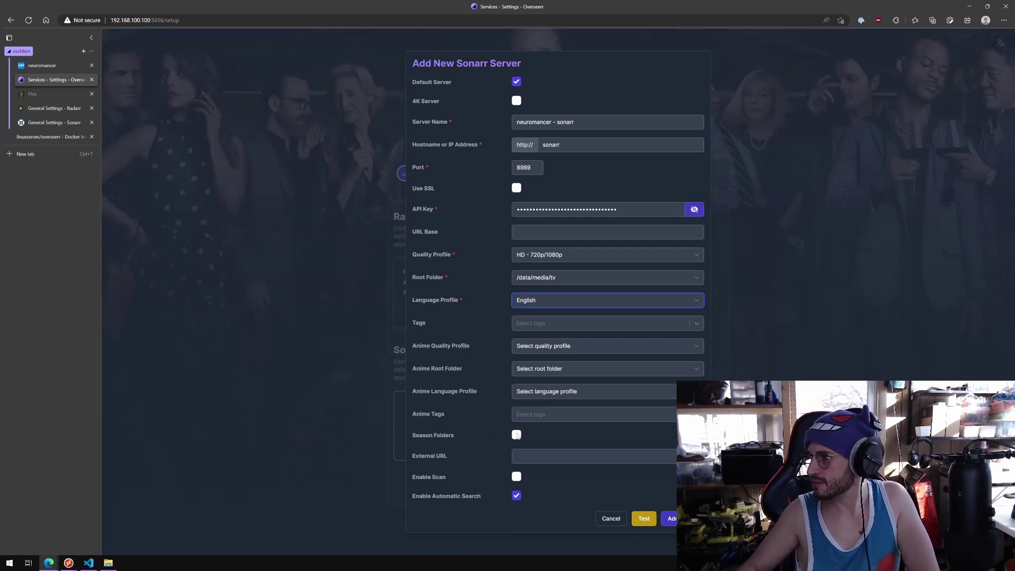
click(516, 435)
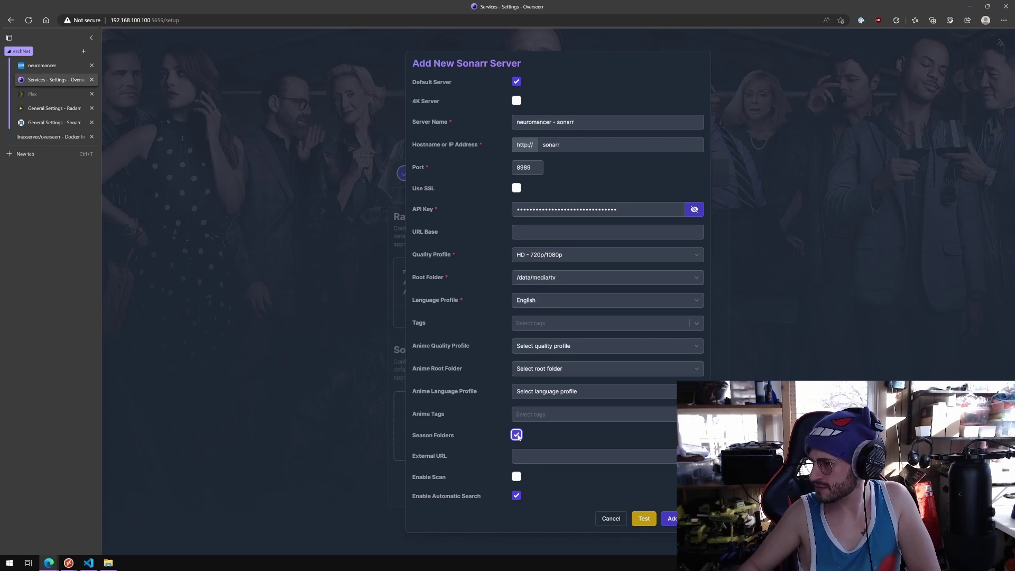
click(518, 479)
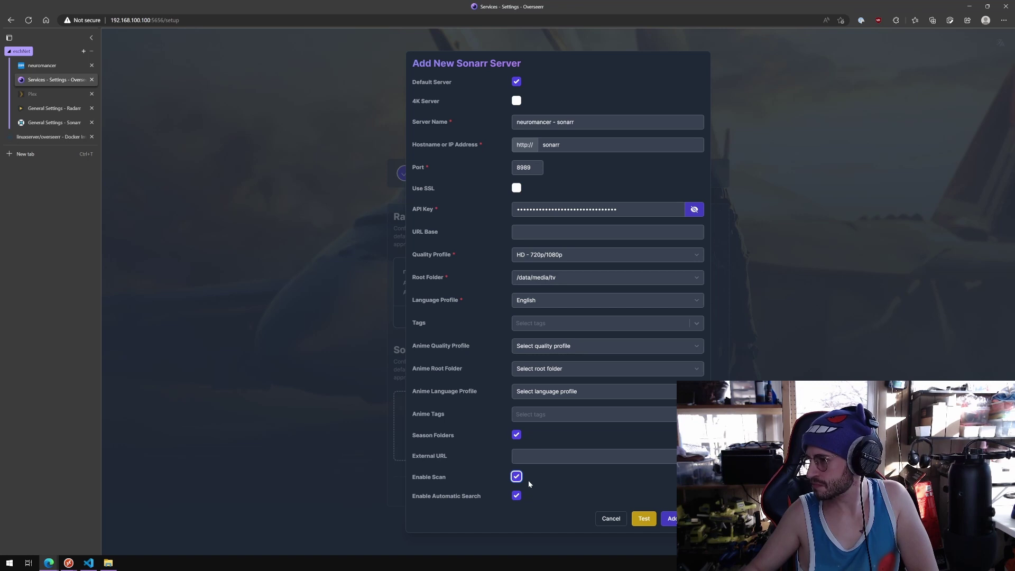
click(642, 515)
Save the Sonarr server to finish setup, then view the Users list.
click(687, 518)
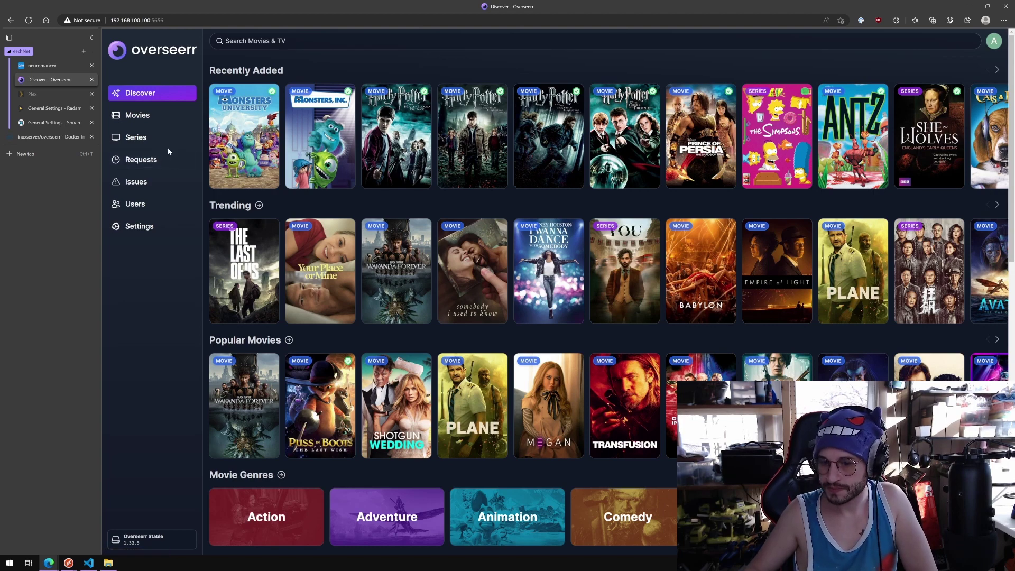
click(142, 205)
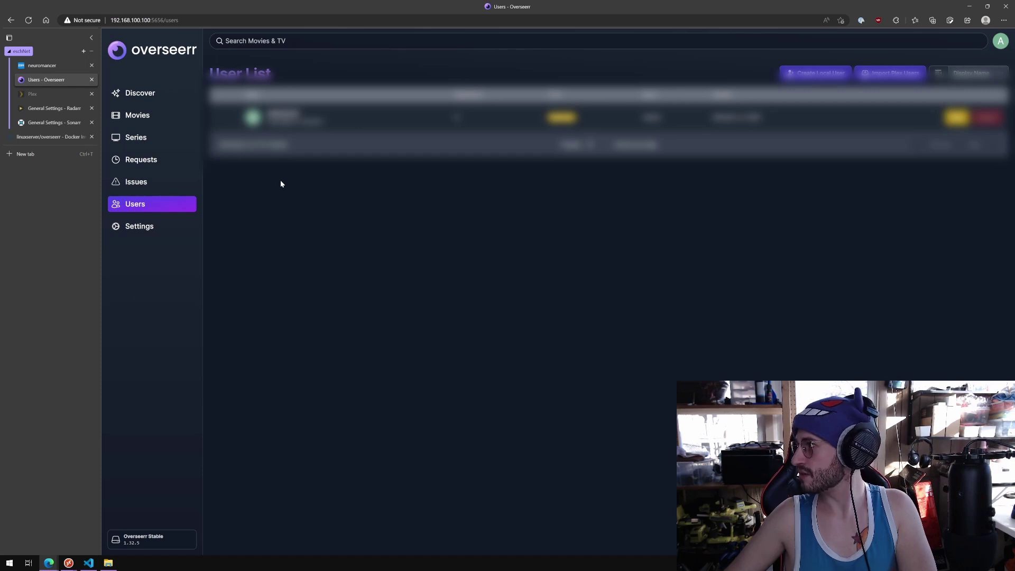
Check the Issues page showing all statuses, then the Requests and Series pages.
click(161, 180)
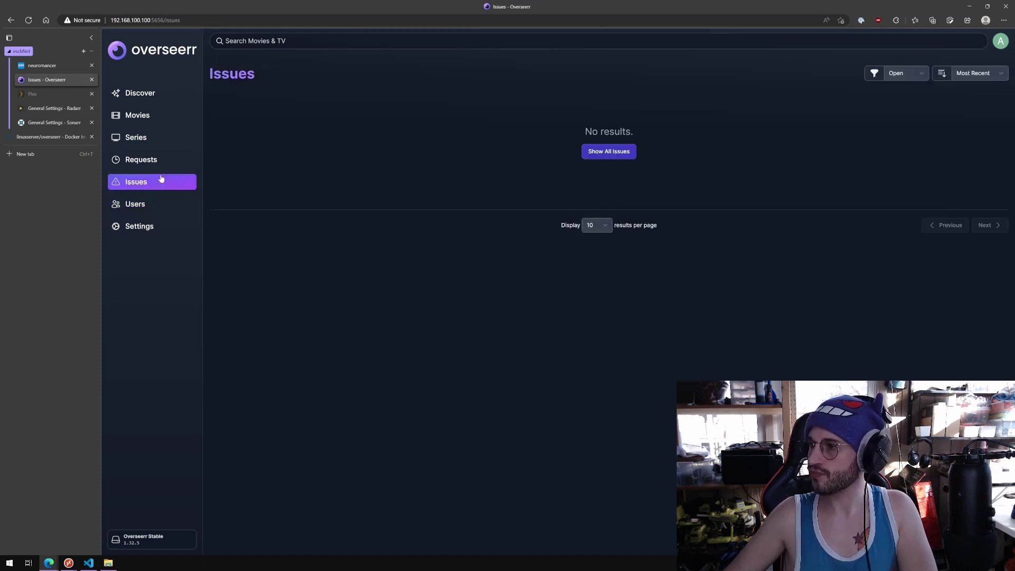
click(597, 155)
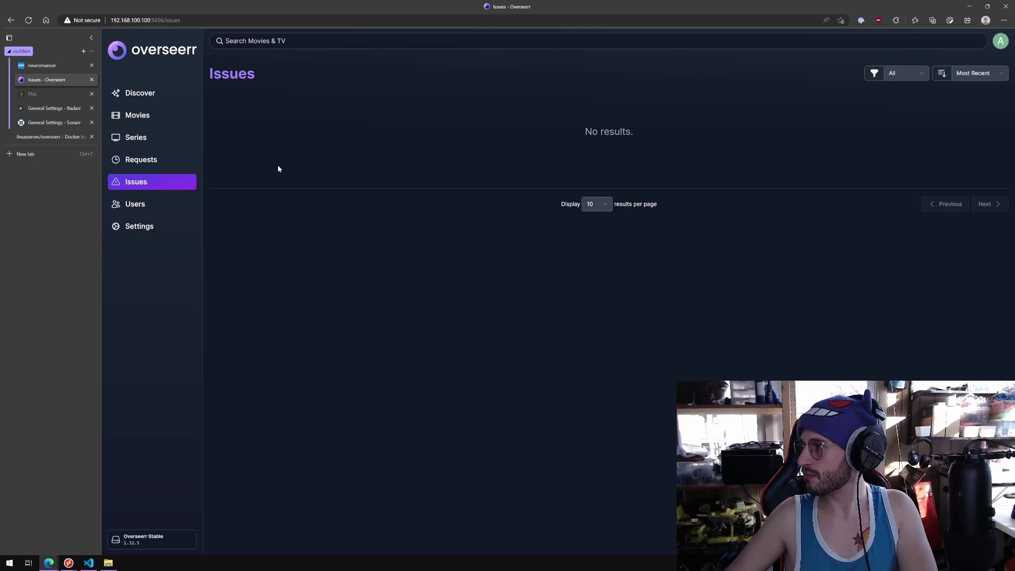
click(185, 165)
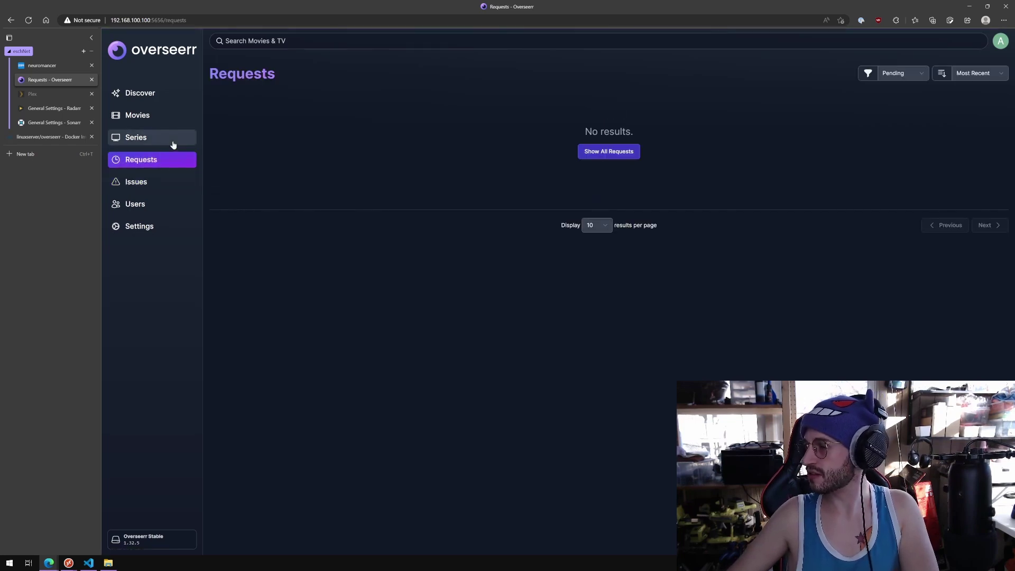
click(173, 142)
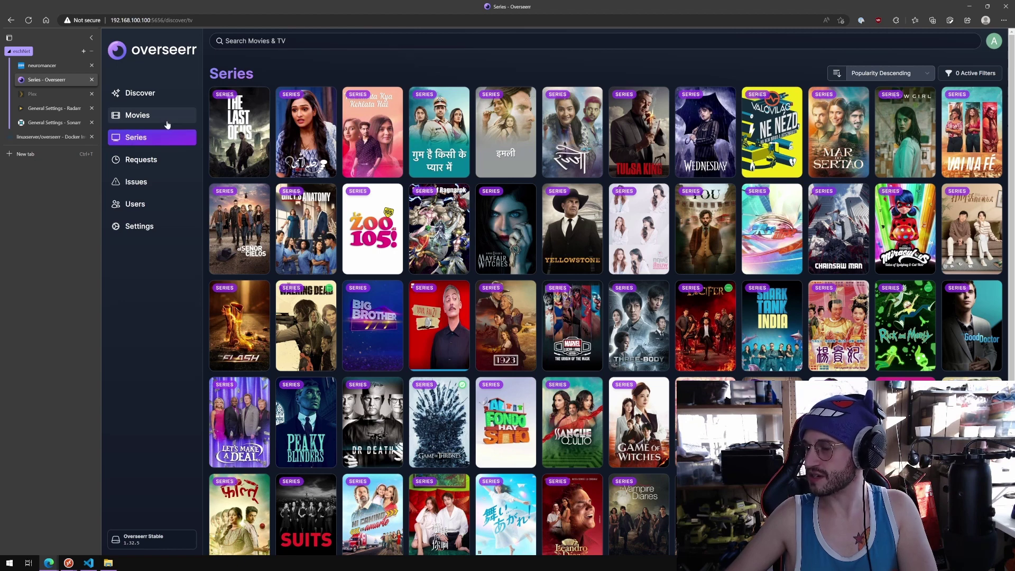
View the Movies page, then return to Discover and scroll through its media rows.
click(165, 121)
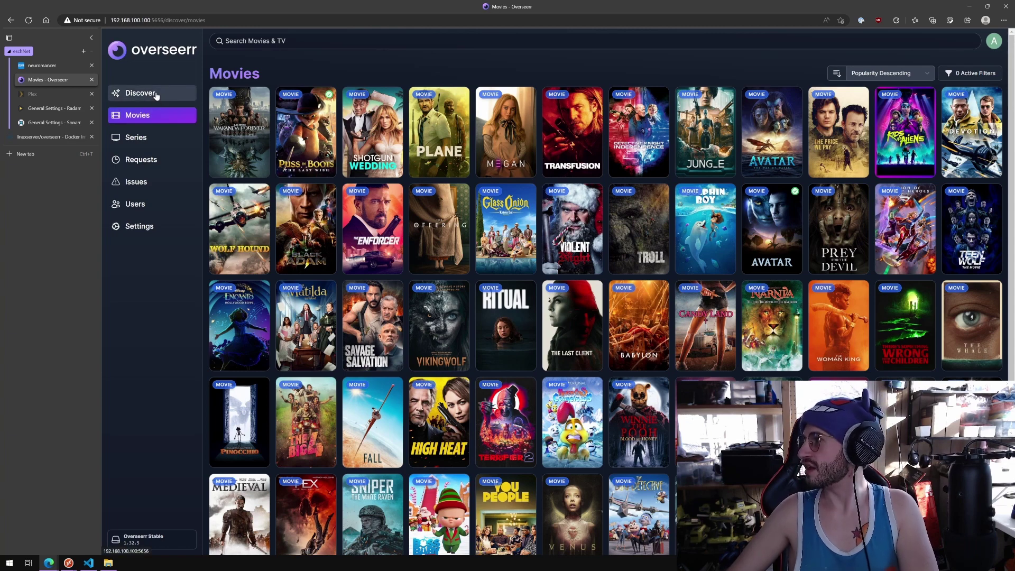
click(157, 95)
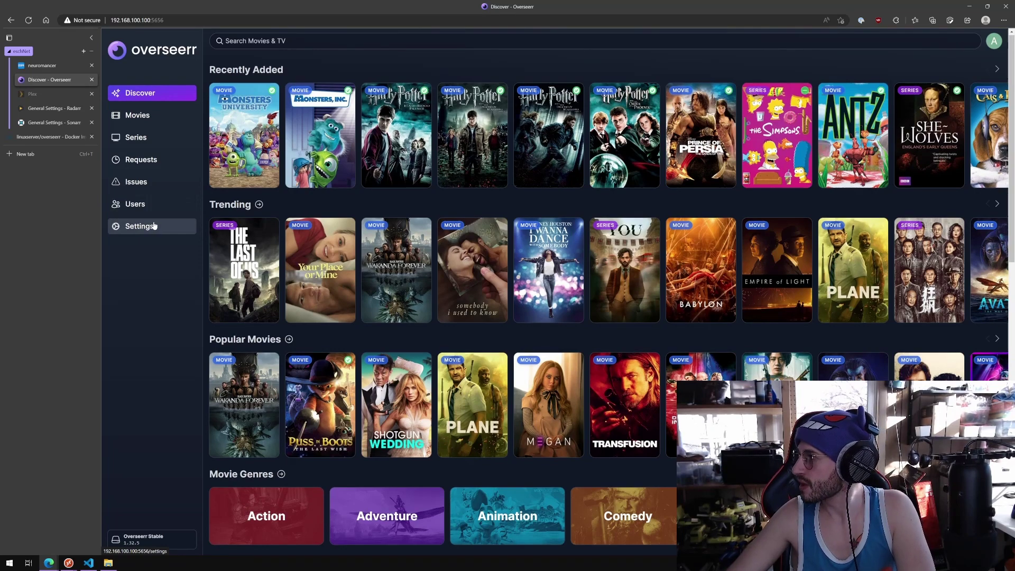
scroll(154, 225, down, 3)
scroll(154, 226, down, 3)
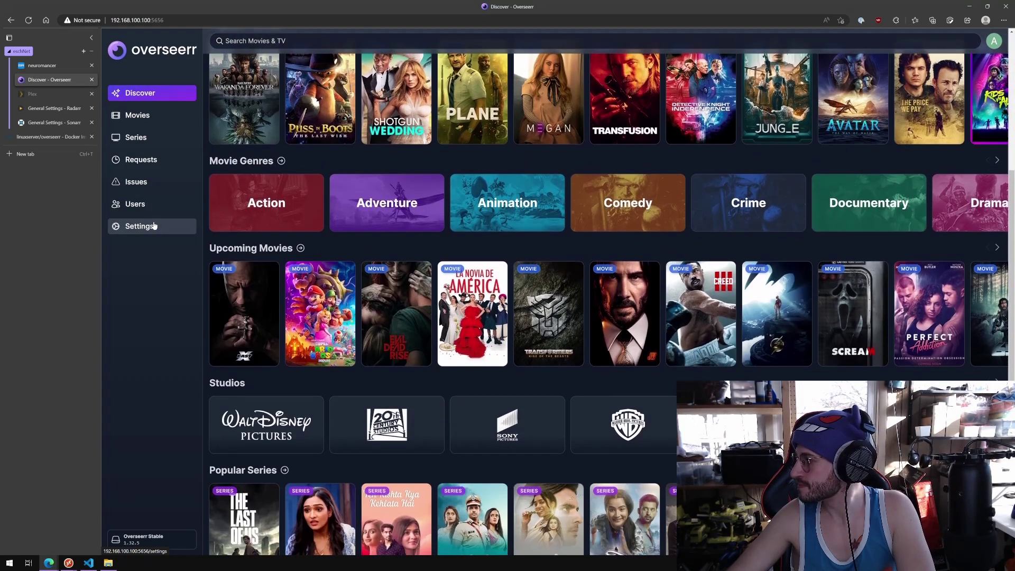
scroll(153, 225, down, 2)
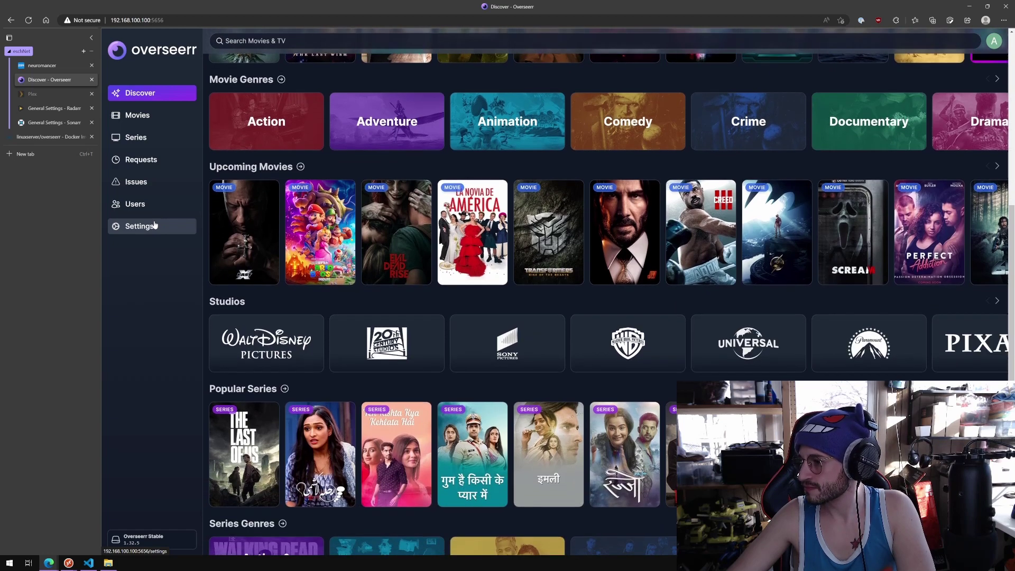
scroll(153, 226, up, 4)
scroll(154, 226, up, 3)
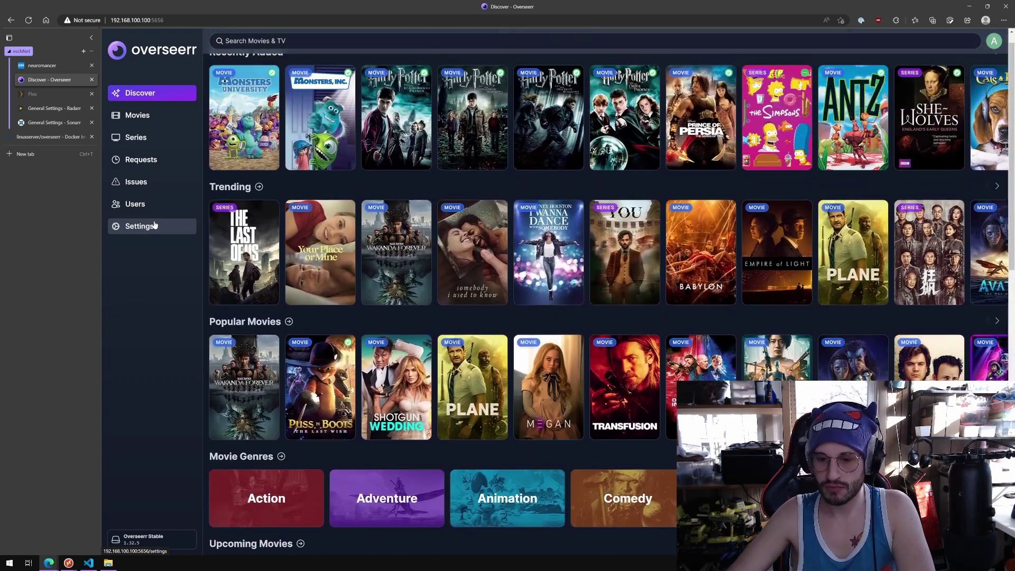